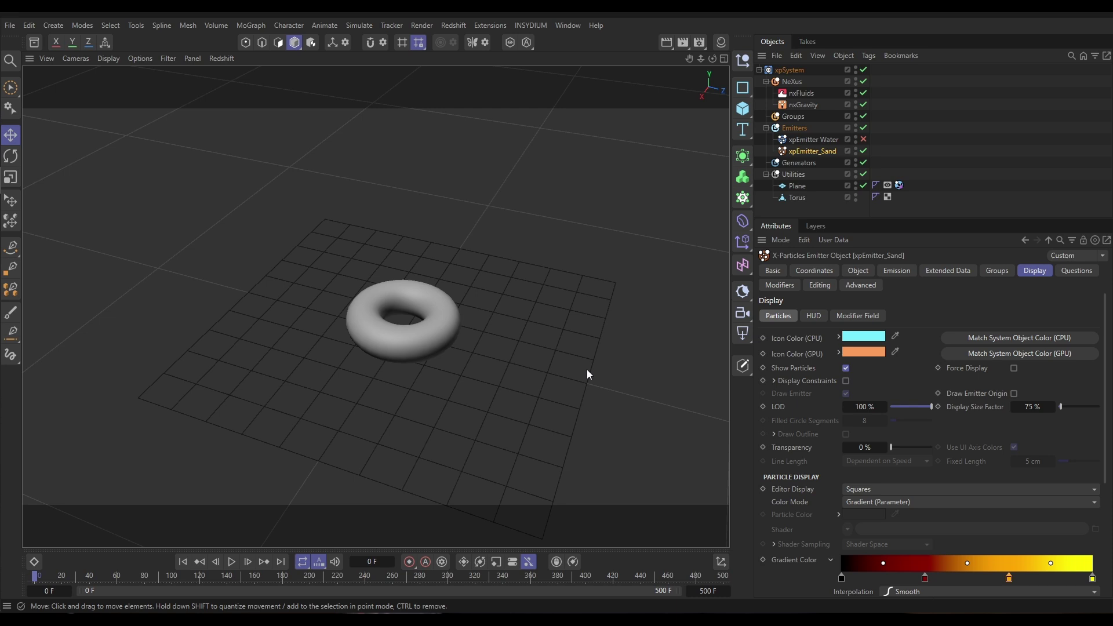
Turn off the Torus's editor visibility so only the yellow sand particles show
left_click(797, 186)
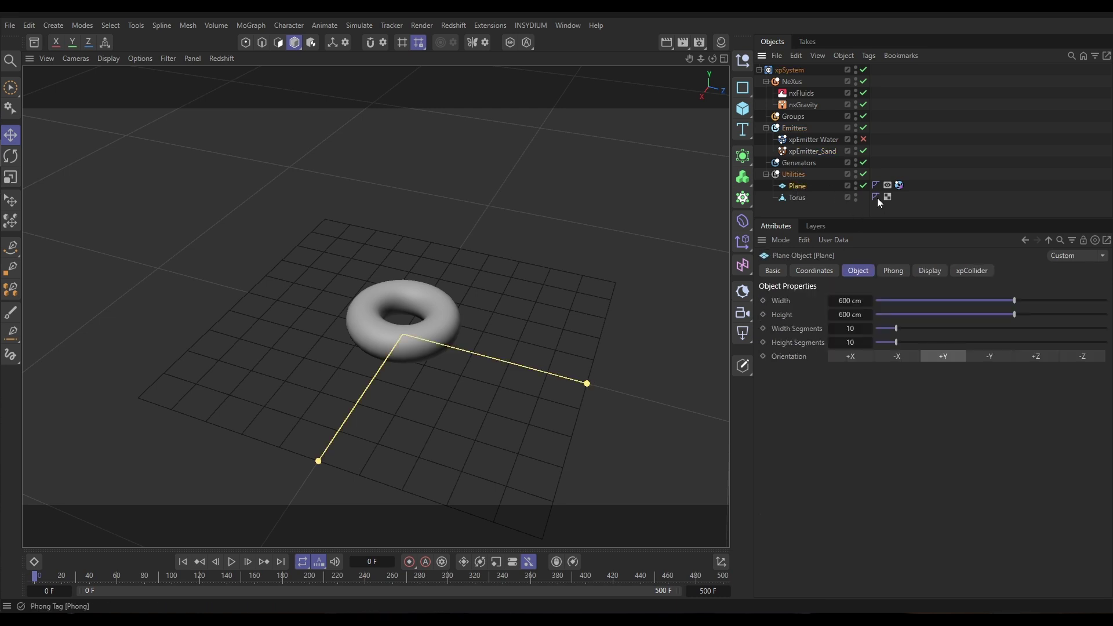
left_click(796, 198)
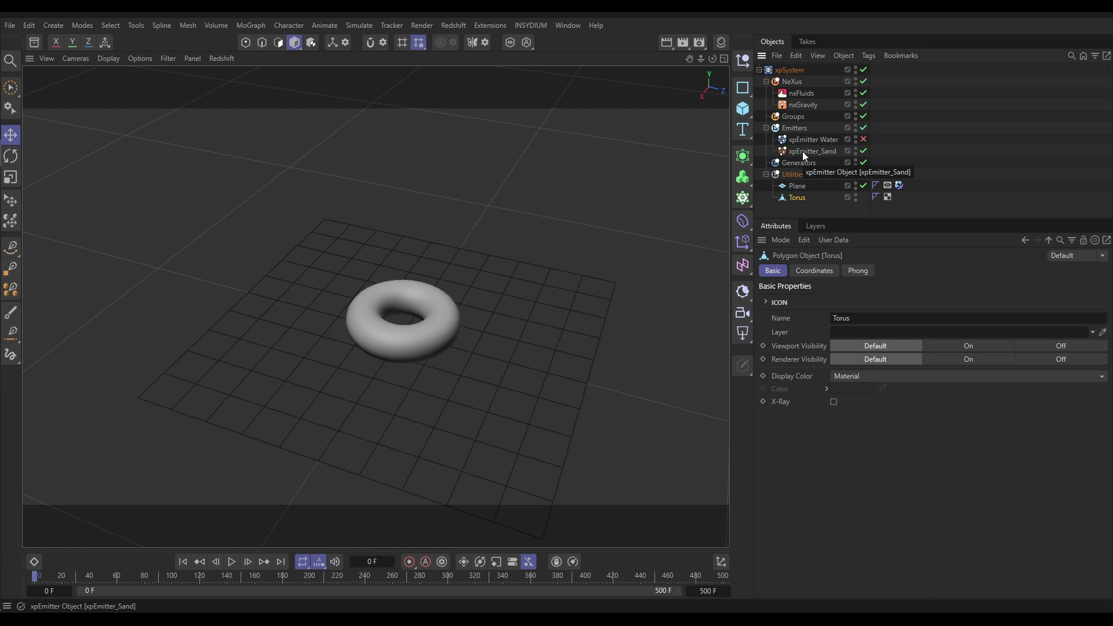
left_click(856, 195)
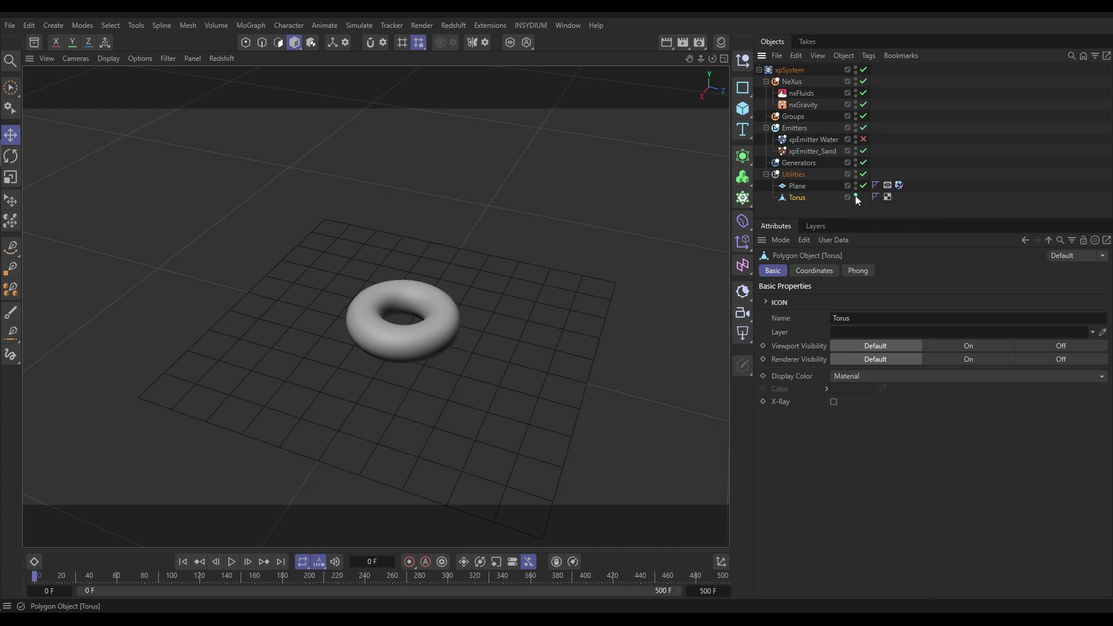
left_click(855, 197)
Select xpEmitter_Sand, step forward one frame, and show its Emission settings
left_click(807, 151)
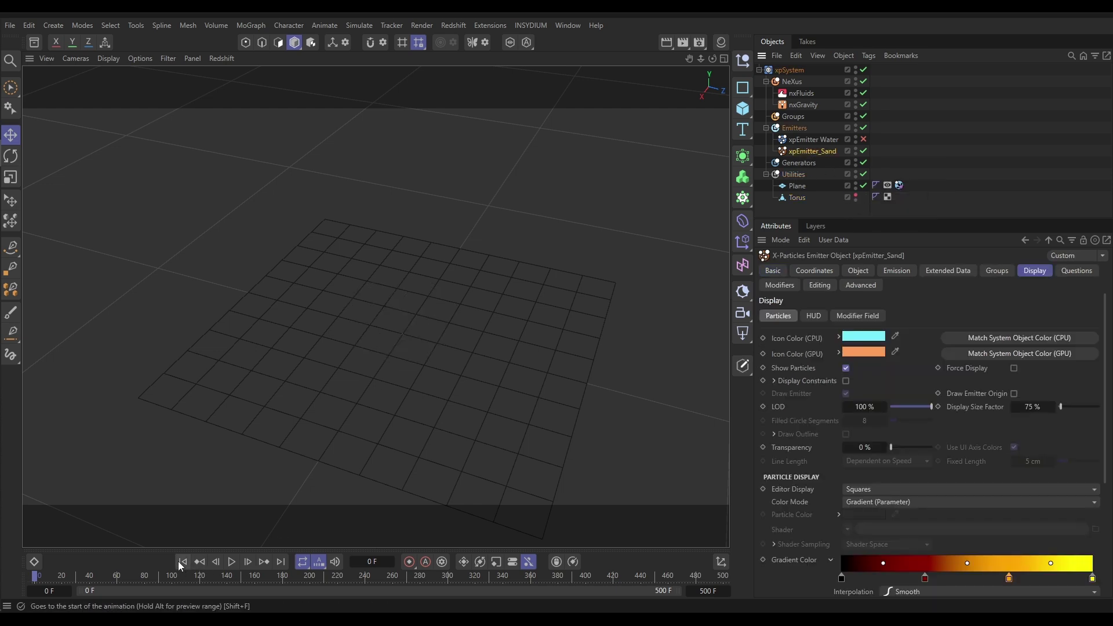
left_click(248, 562)
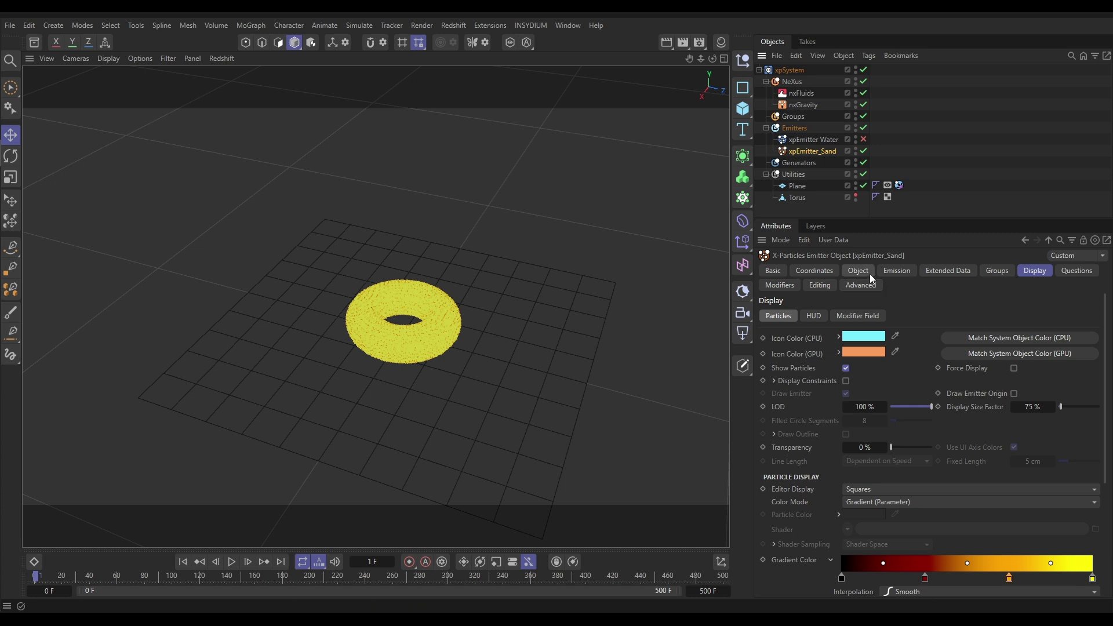
left_click(897, 272)
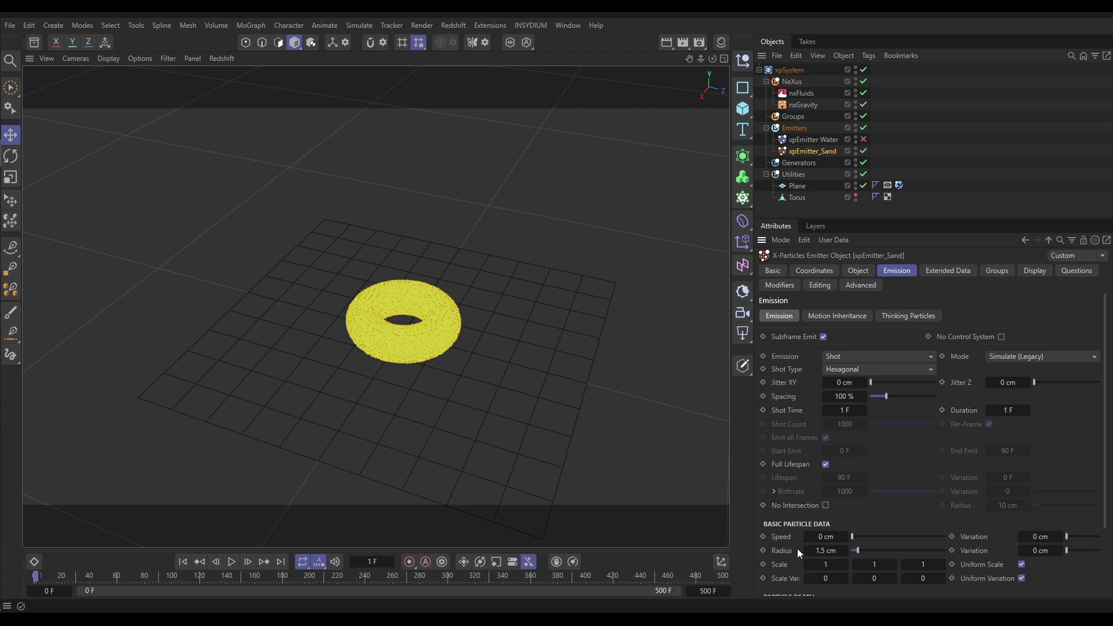
Select the nxFluids modifier and play the current liquid simulation from frame 0
left_click(805, 106)
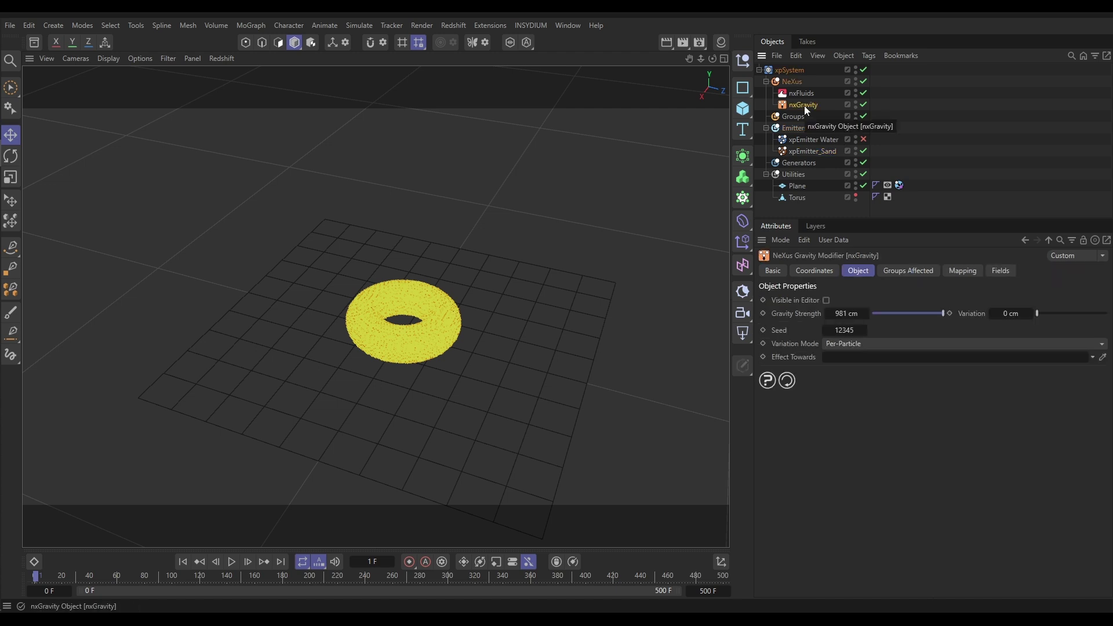
left_click(800, 92)
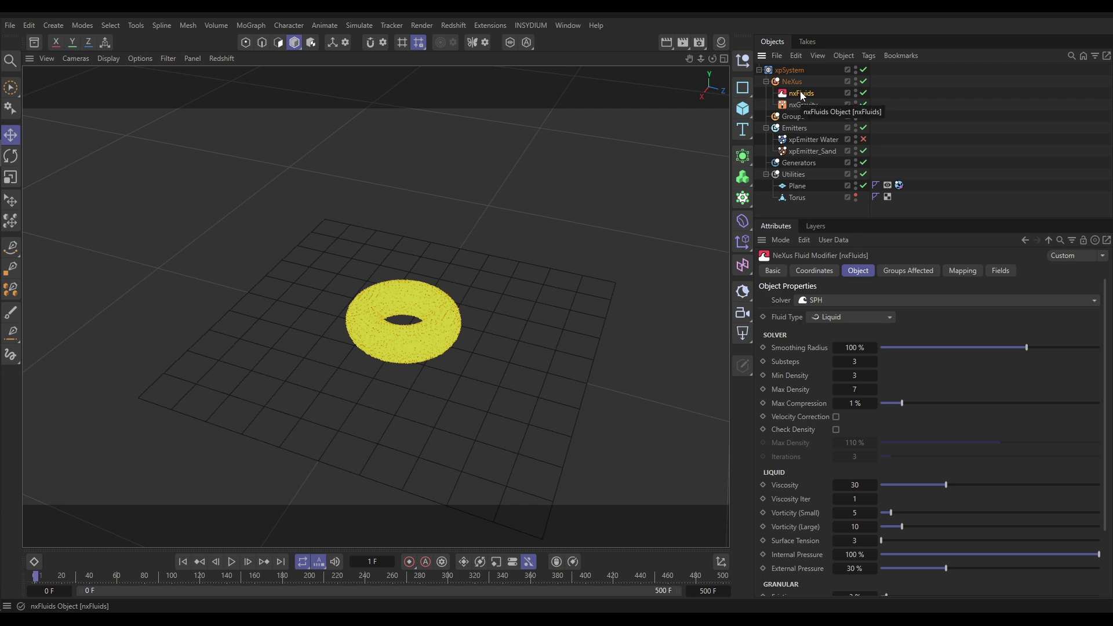
left_click(190, 564)
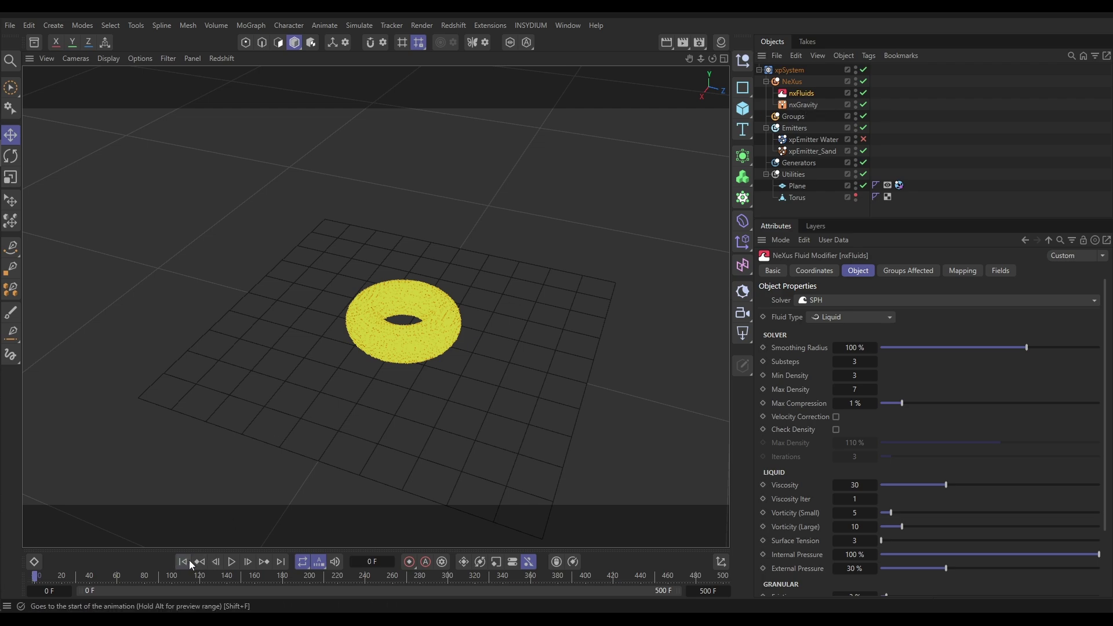
left_click(231, 562)
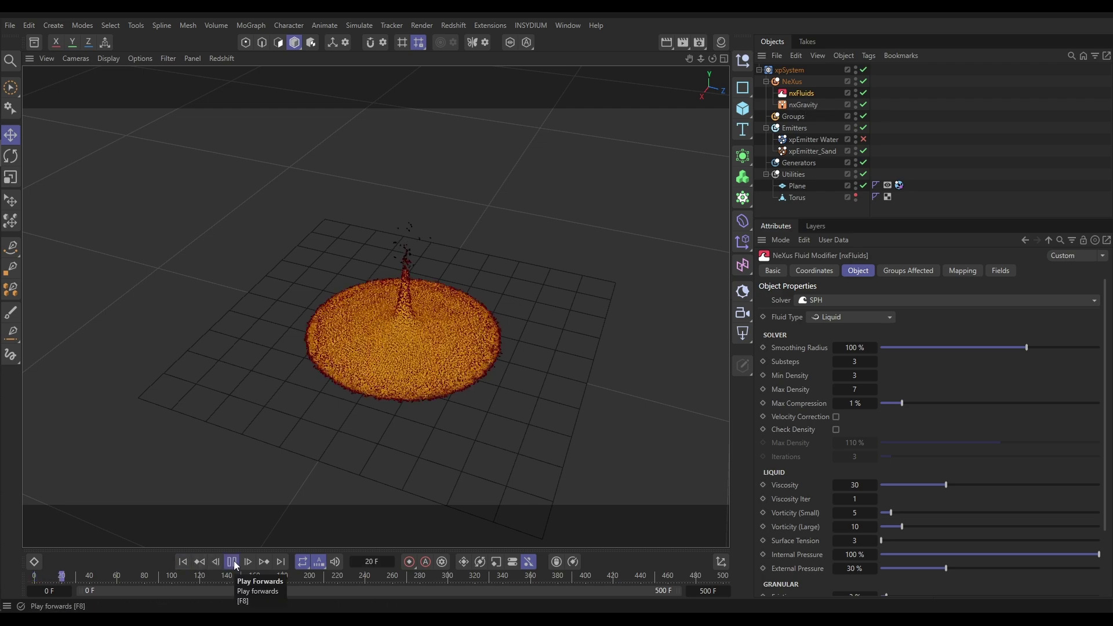
left_click(232, 563)
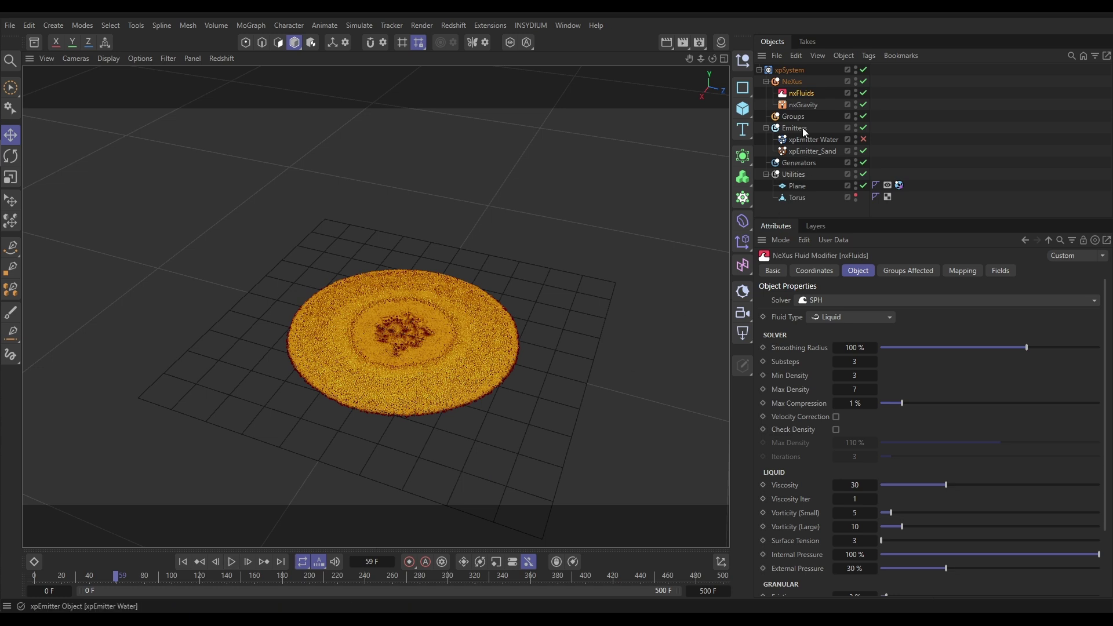
Set Fluid Type to Granular and replay the sand from frame 0
left_click(843, 321)
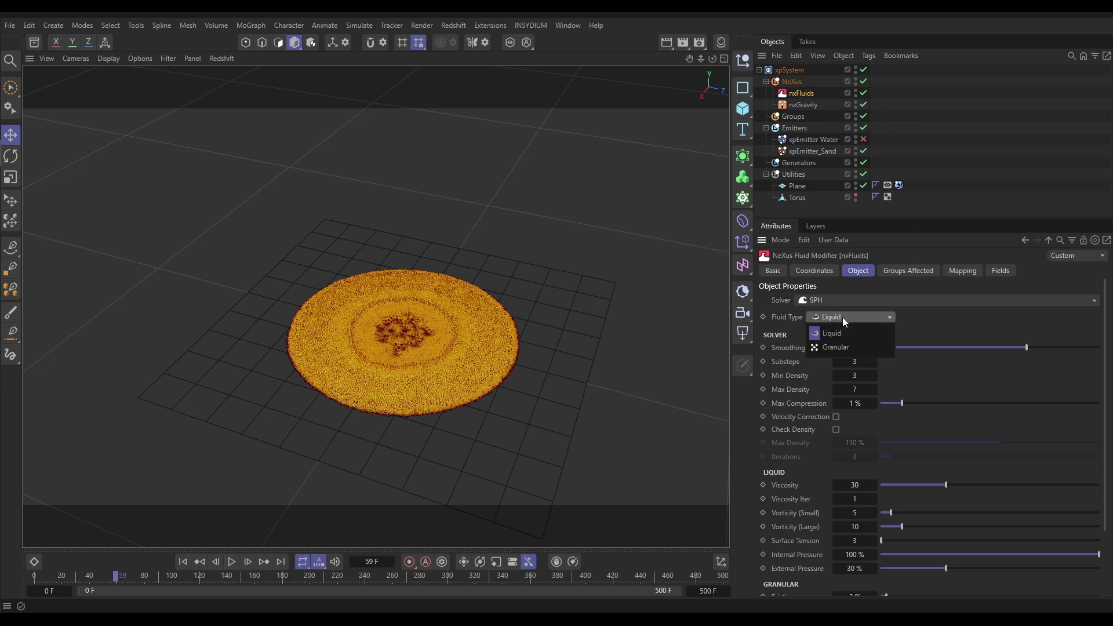
left_click(836, 346)
left_click(177, 564)
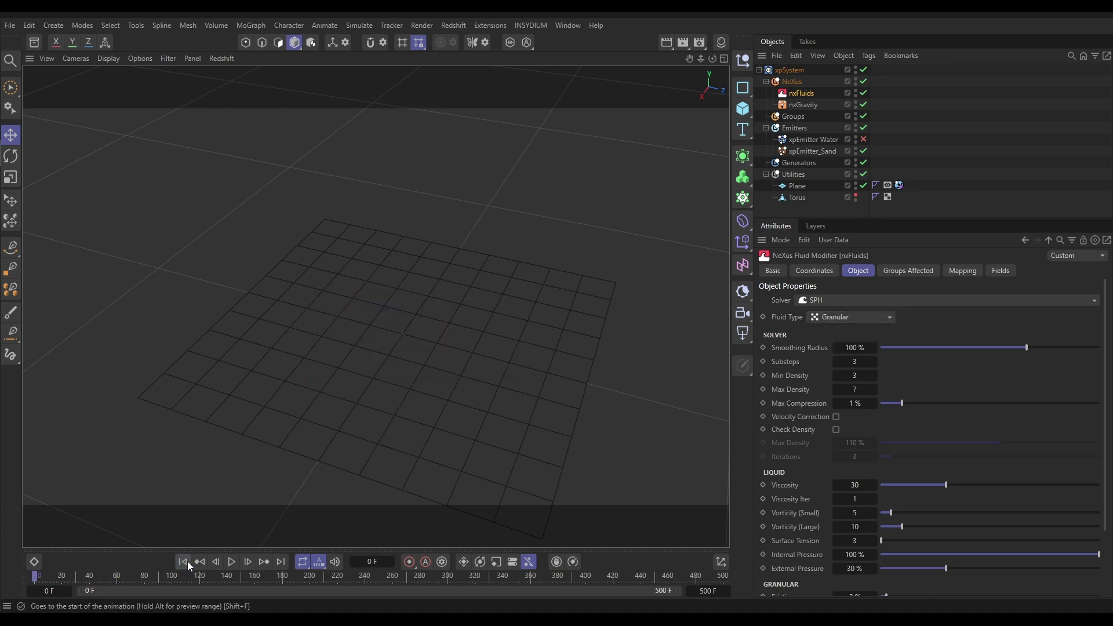
left_click(230, 562)
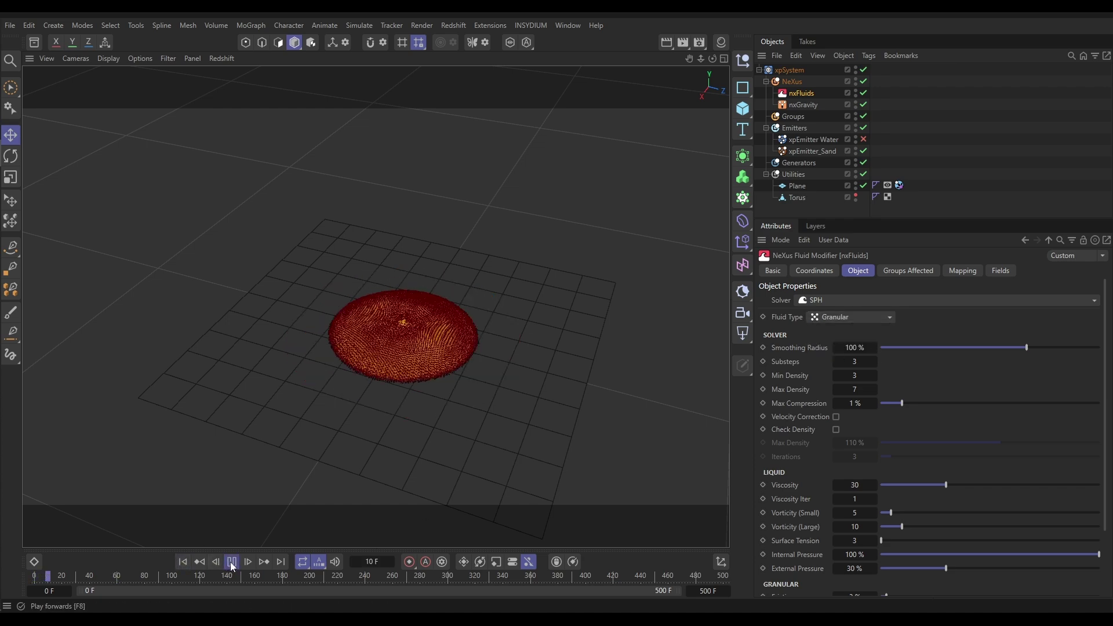
left_click(182, 562)
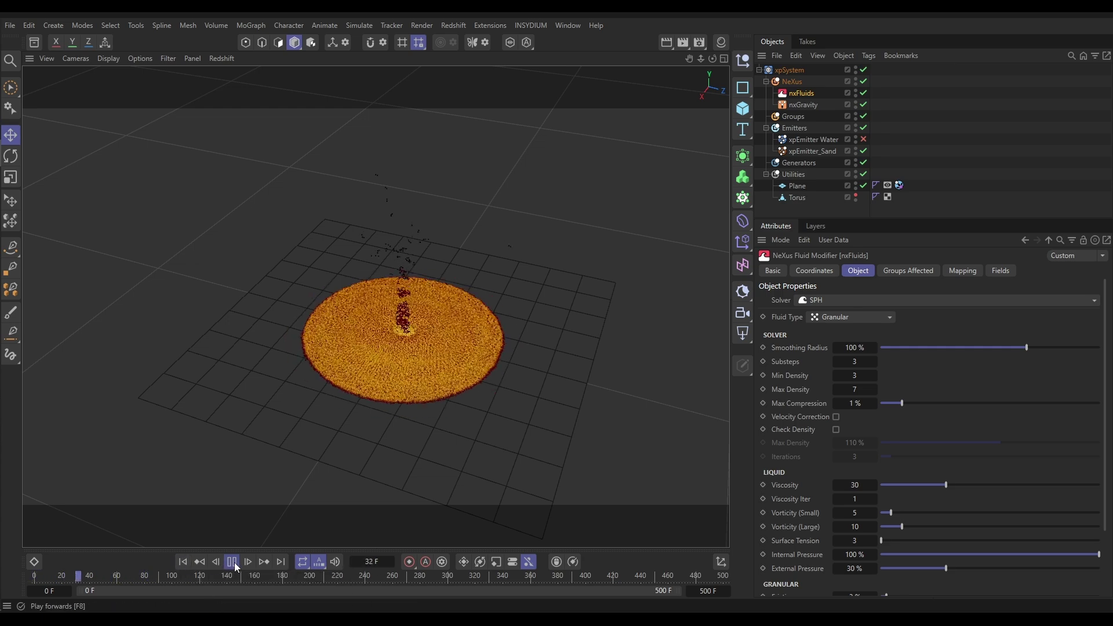
left_click(233, 563)
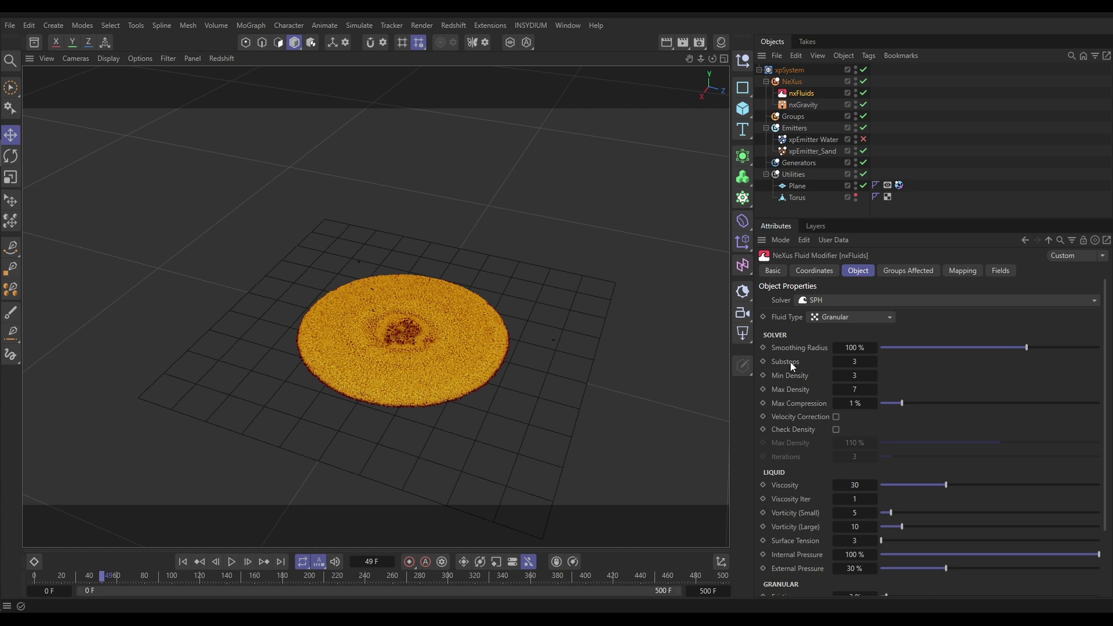
Set the nxFluids Substeps to 20 and replay the simulation
left_click(854, 361)
type("20")
left_click(182, 562)
left_click(232, 562)
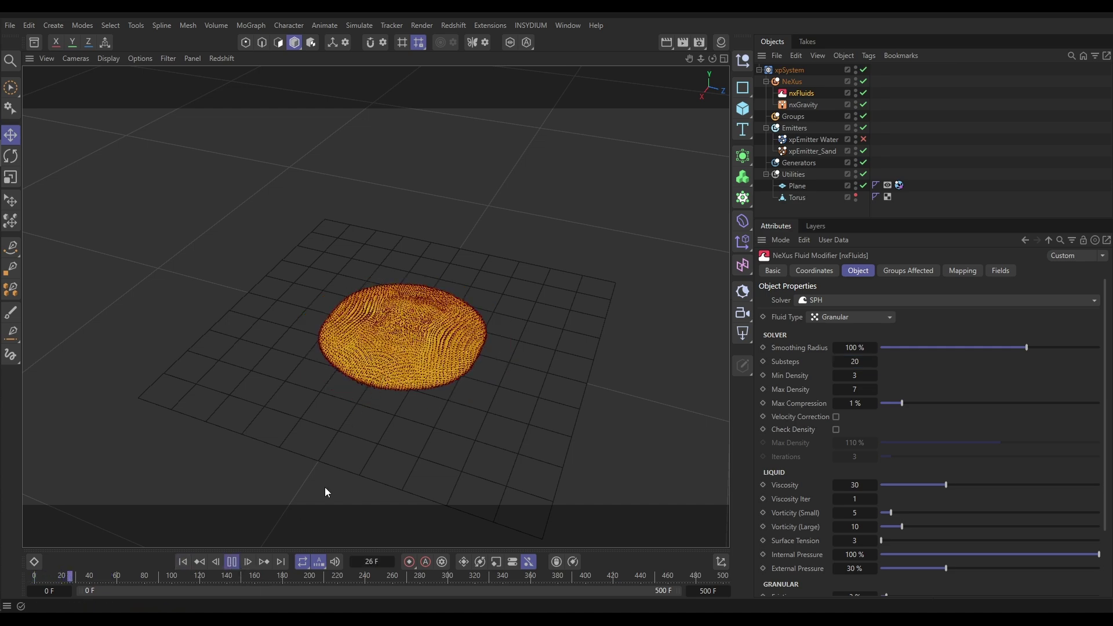
key("F8")
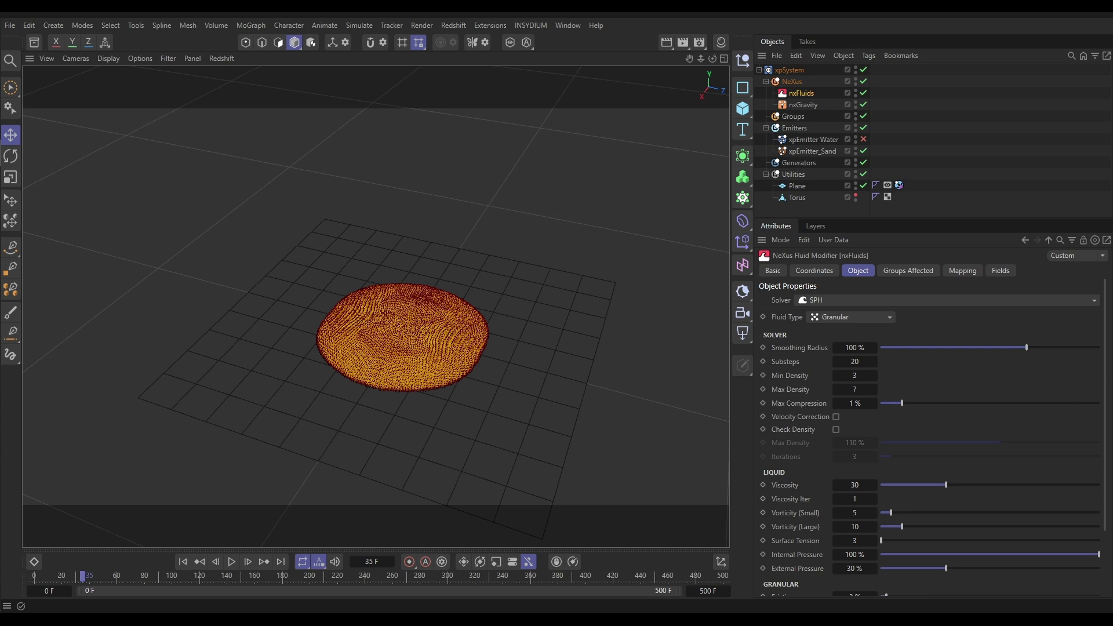
Raise granular Friction to 79.31% and replay from the start
left_click_drag(1105, 383, 1104, 466)
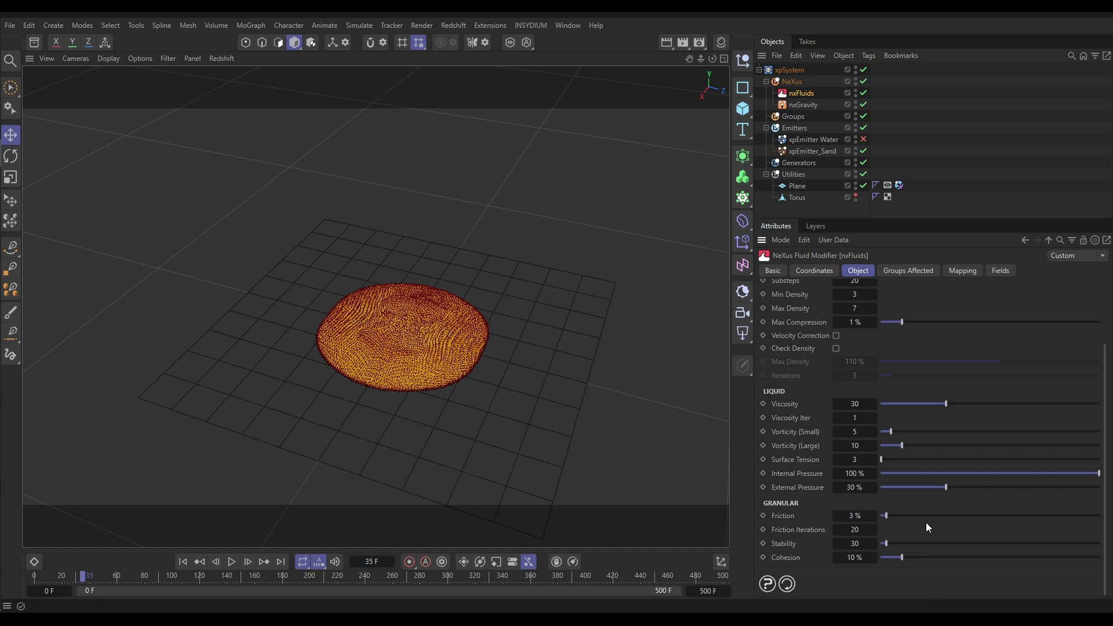
left_click_drag(886, 516, 919, 515)
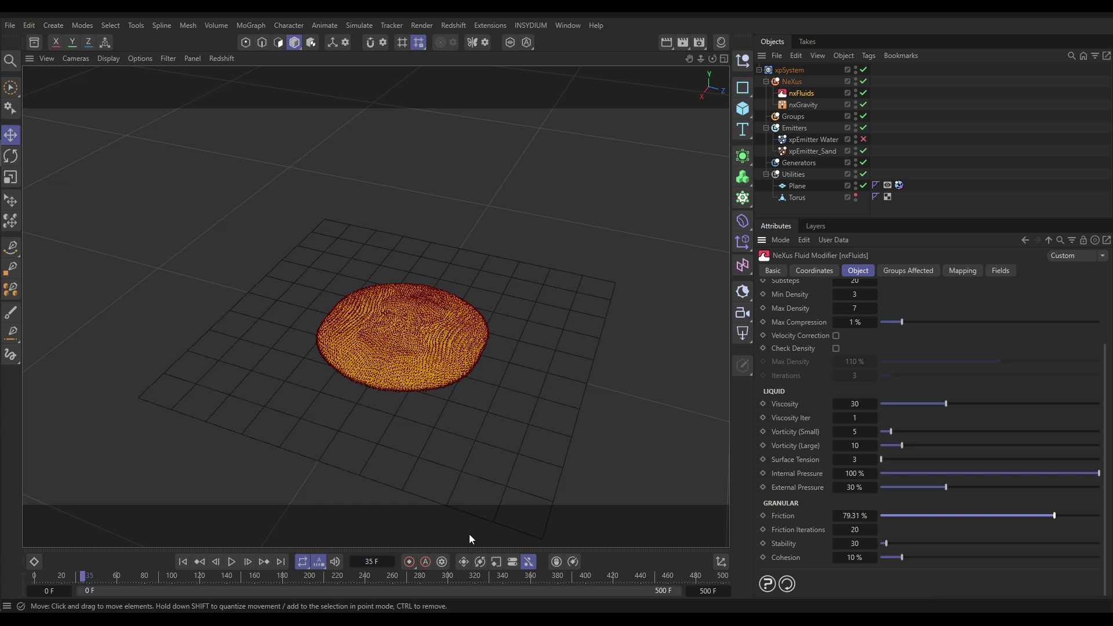
left_click(194, 565)
left_click(232, 562)
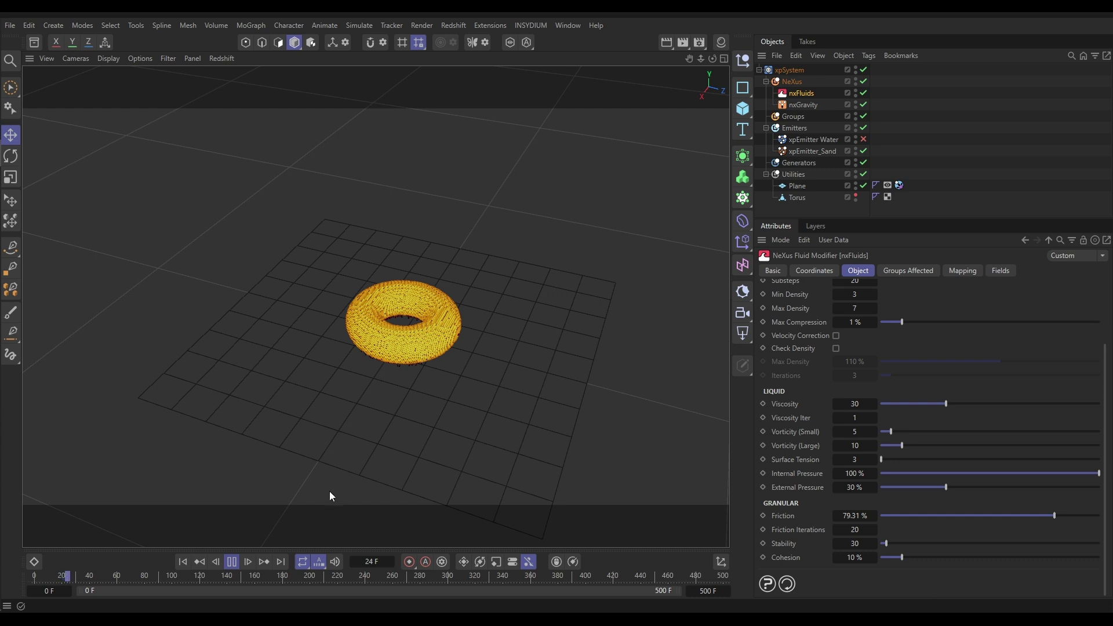
Try granular Stability 5, replay the simulation and orbit around the torus
left_click(232, 562)
left_click(854, 543)
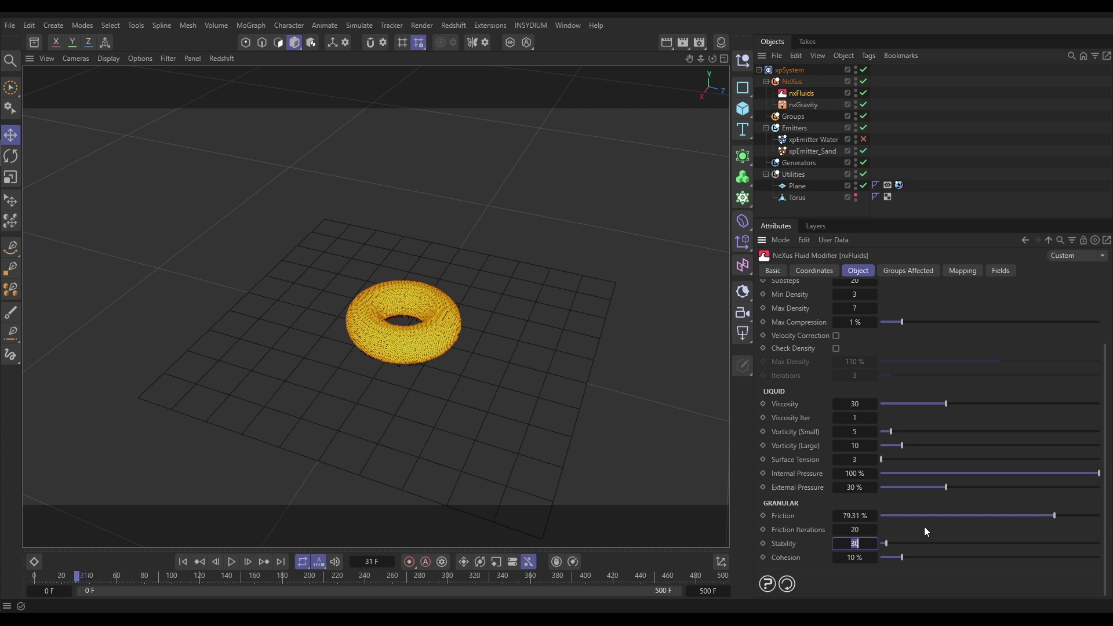
type("5")
key("Return")
left_click(199, 562)
left_click(232, 563)
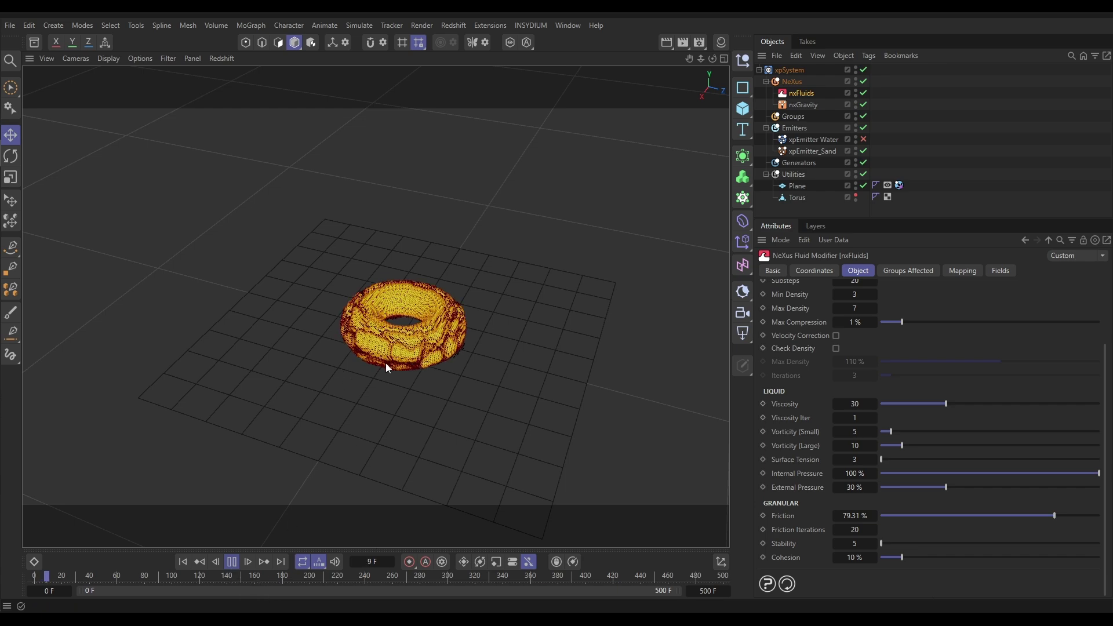
left_click_drag(416, 371, 409, 408, "alt")
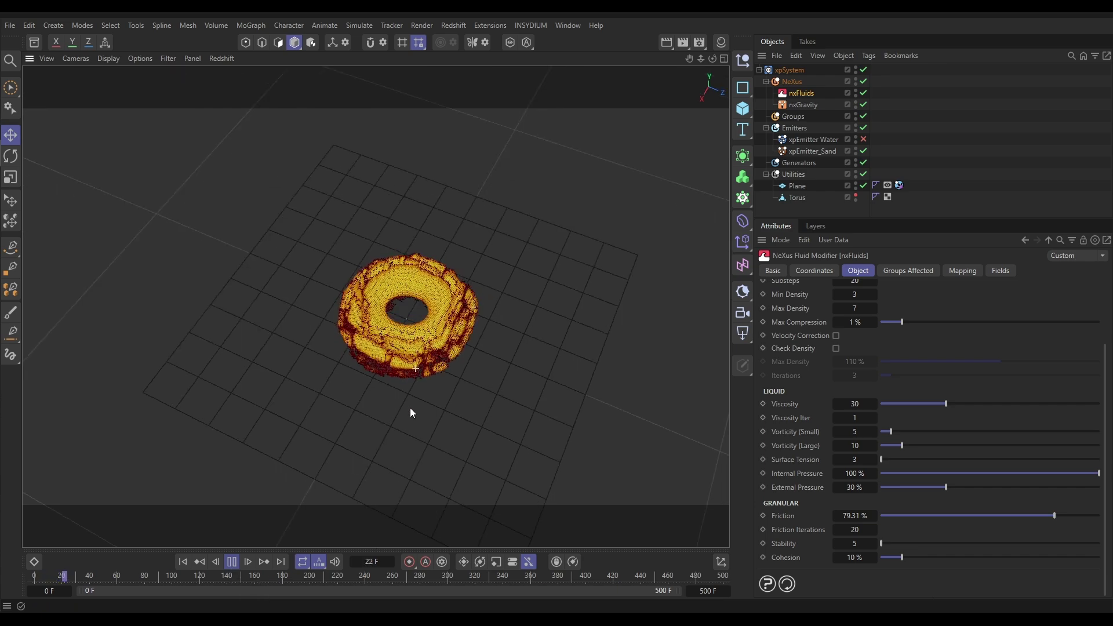
left_click(232, 562)
left_click_drag(430, 364, 406, 324, "alt")
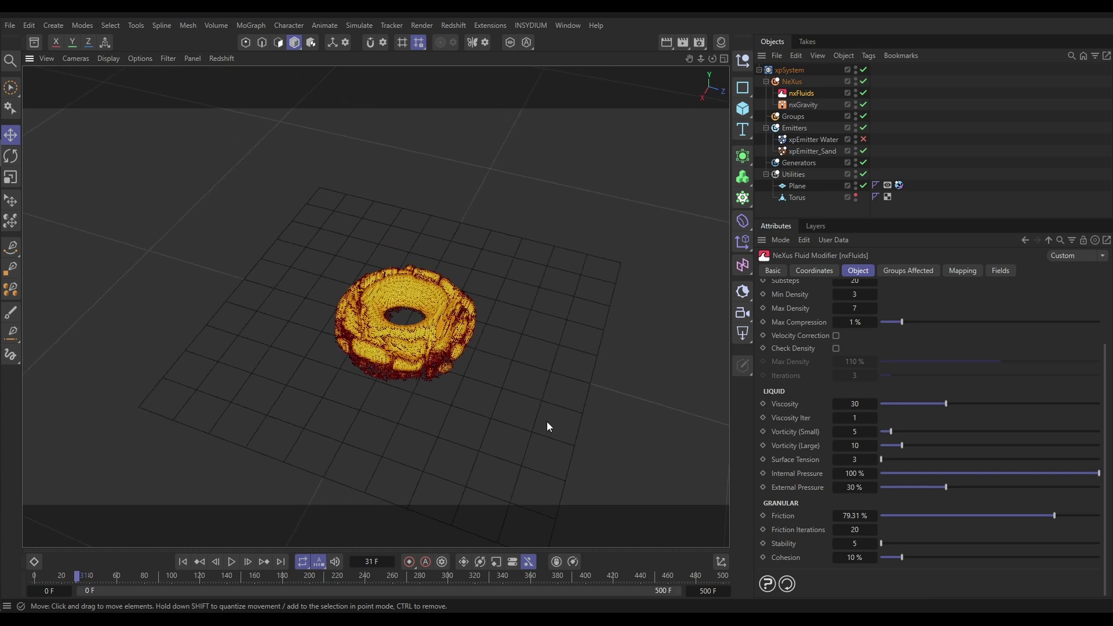
Set Stability to 20 and replay to frame 24, checking the intact ring
left_click(853, 546)
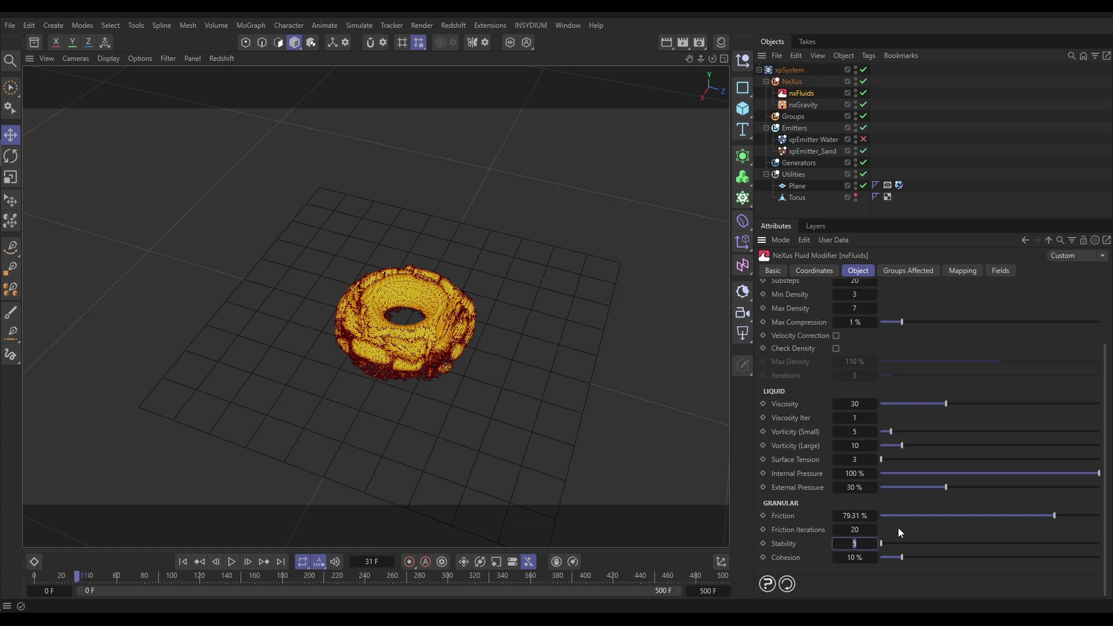
type("20")
key("Return")
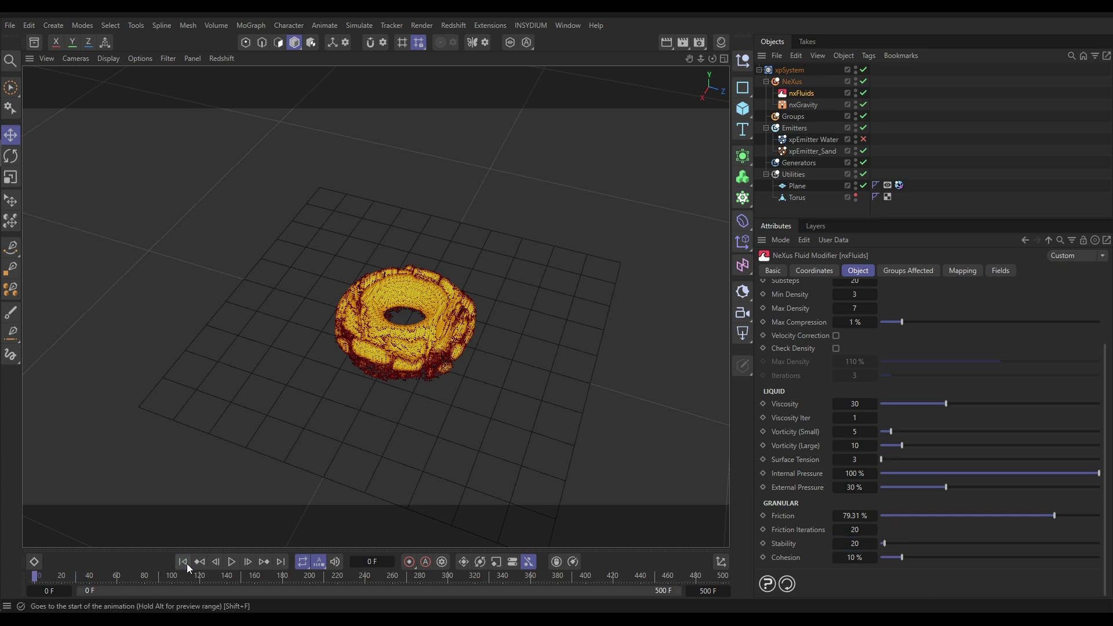
left_click(183, 562)
left_click(231, 561)
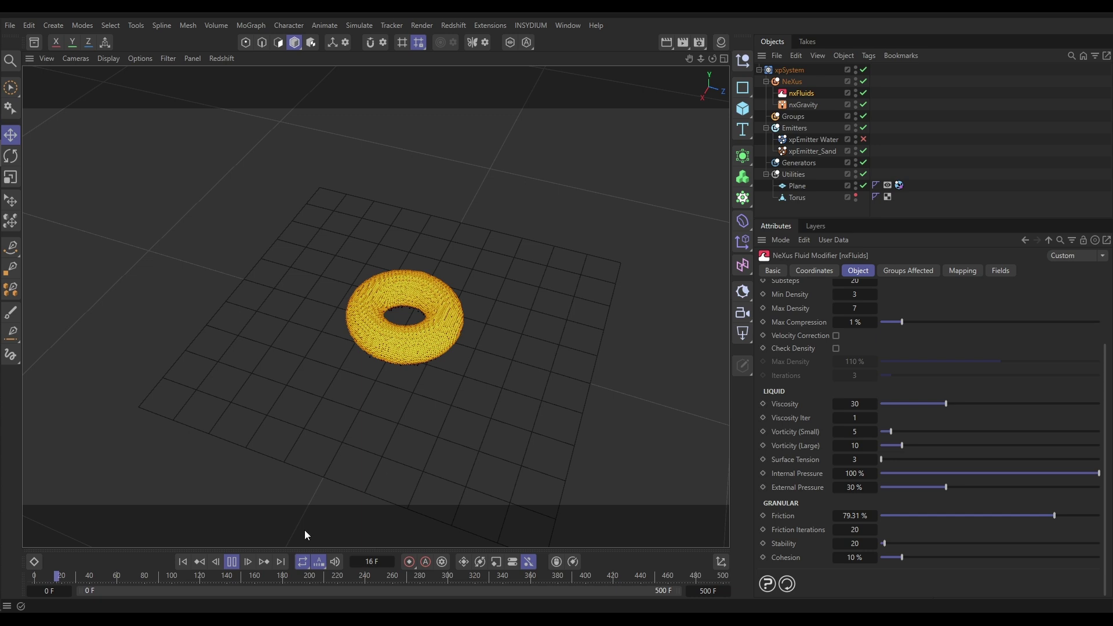
left_click(232, 562)
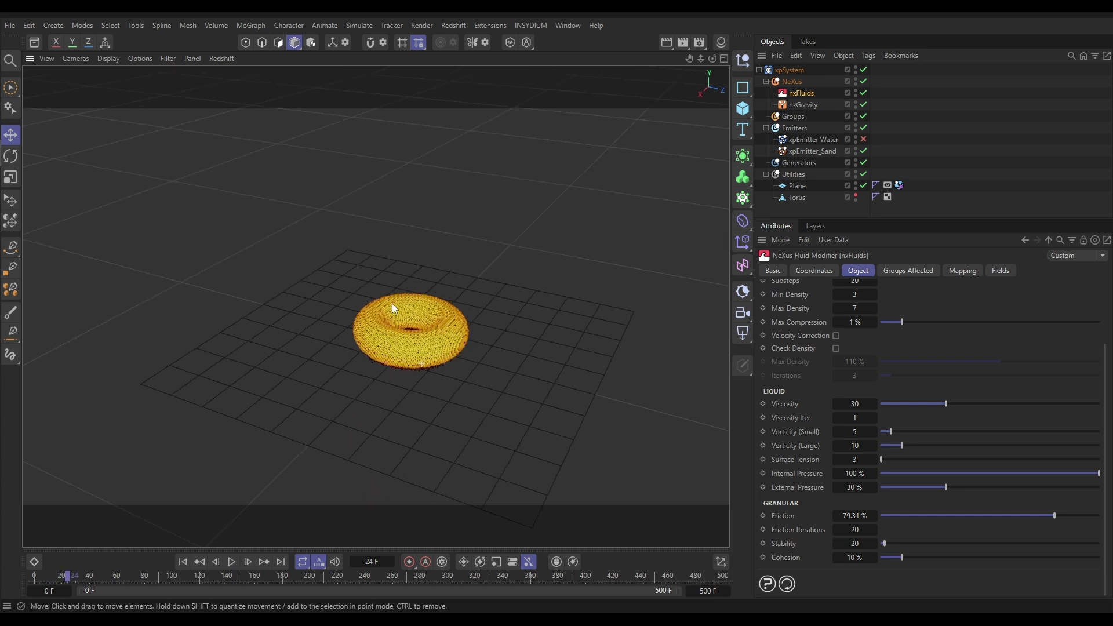
left_click_drag(392, 304, 392, 338, "alt")
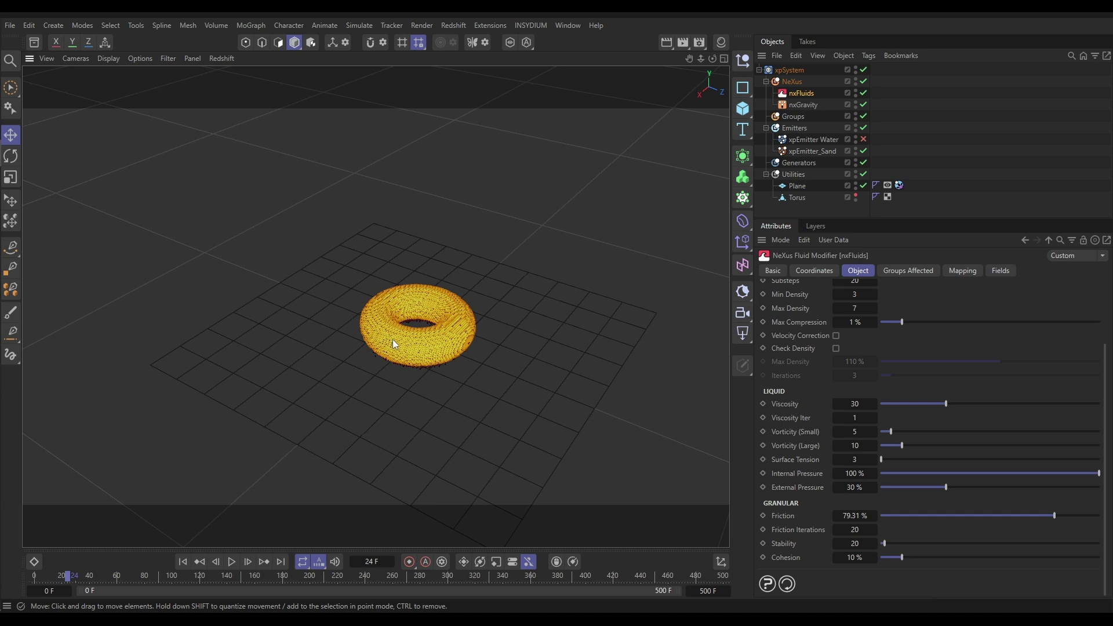
Disable xpEmitter_Sand, rewind to frame 0, and enable and select xpEmitter Water
left_click(864, 151)
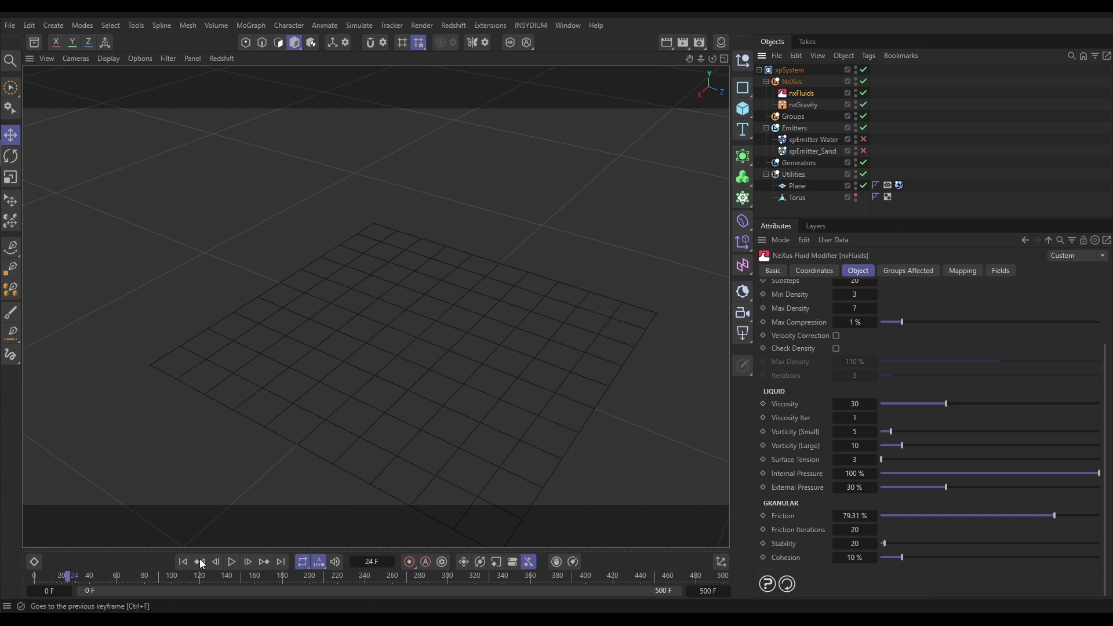
left_click(183, 562)
left_click(864, 139)
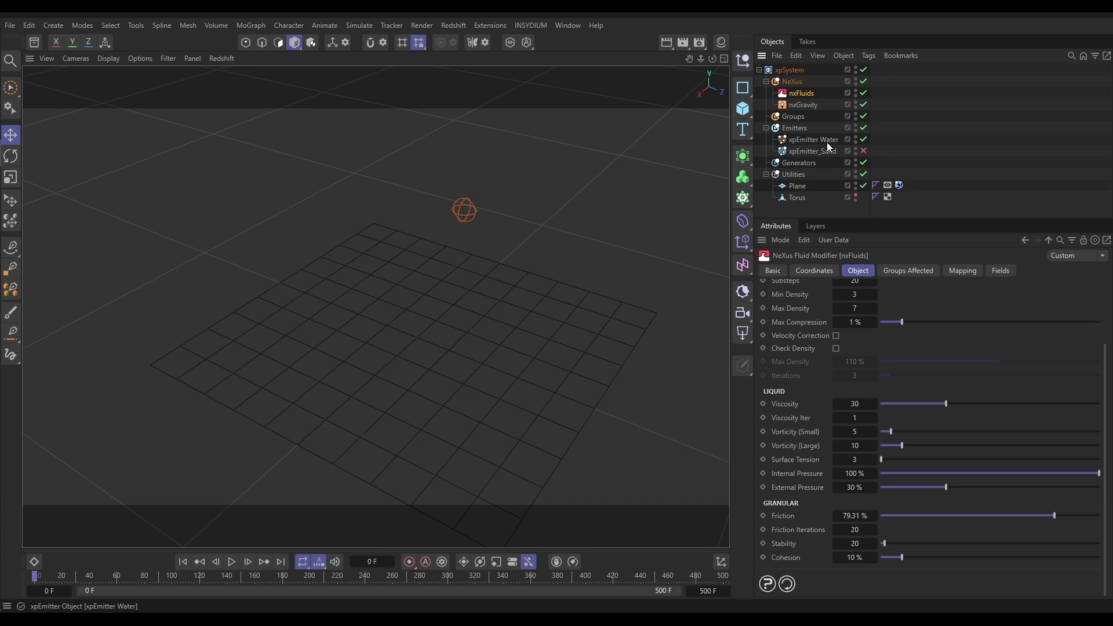
left_click(826, 141)
Review the water emitter's Shape and Emission settings and play a water test run
left_click(859, 271)
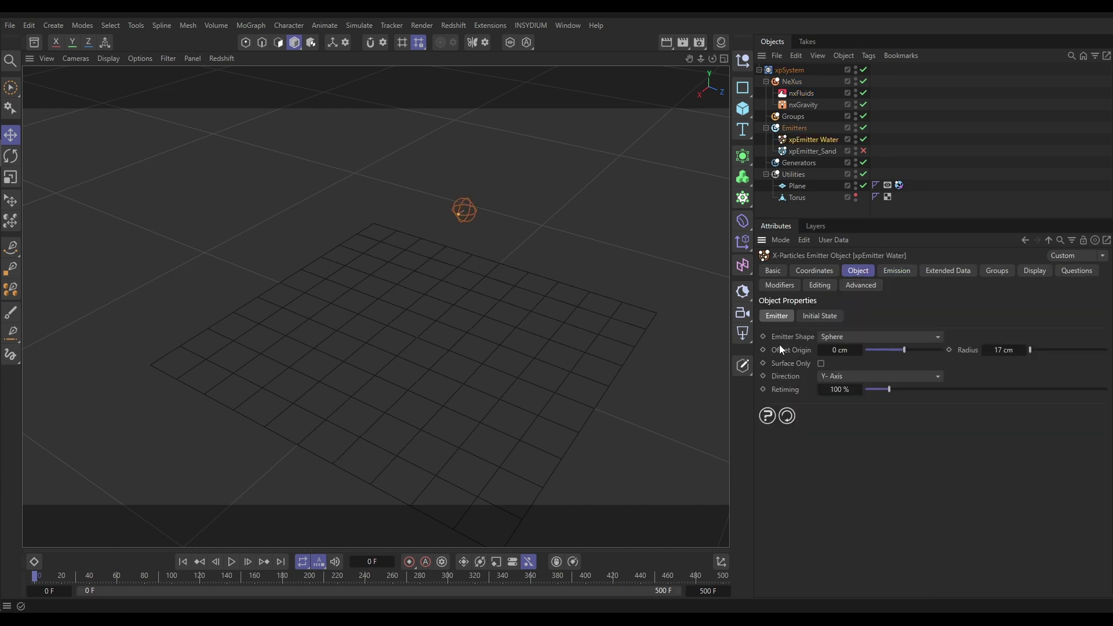
left_click(888, 271)
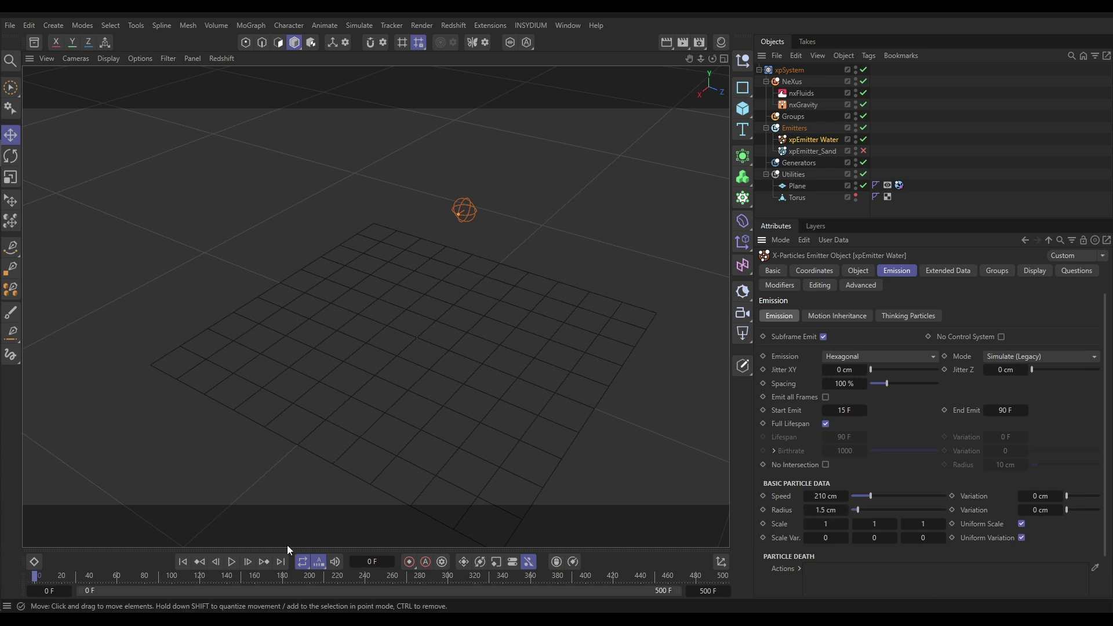
left_click(230, 563)
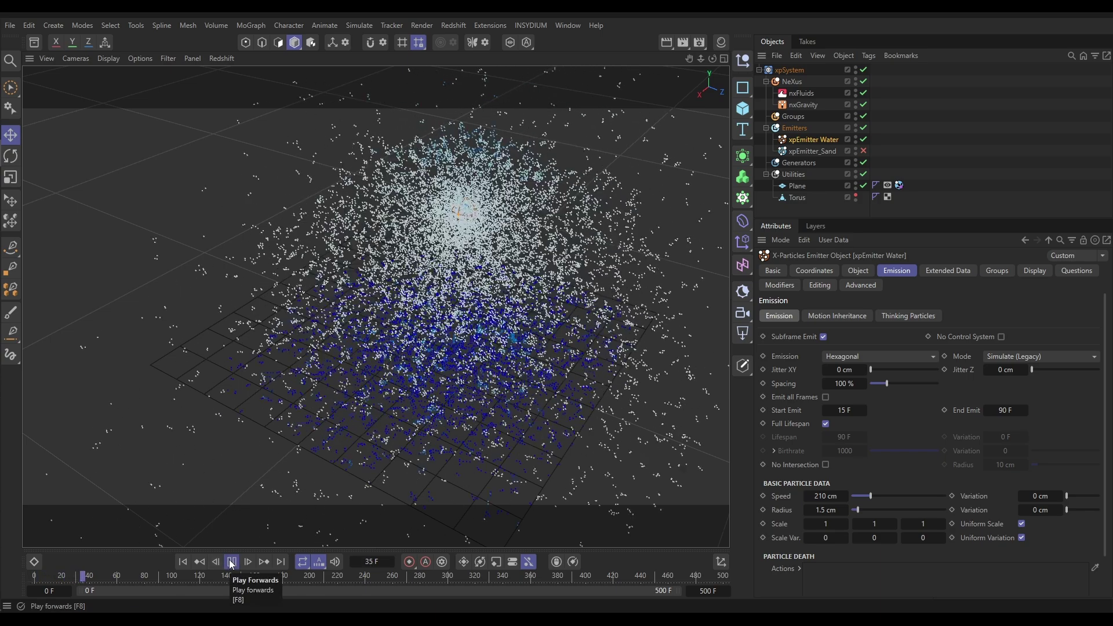
left_click(231, 563)
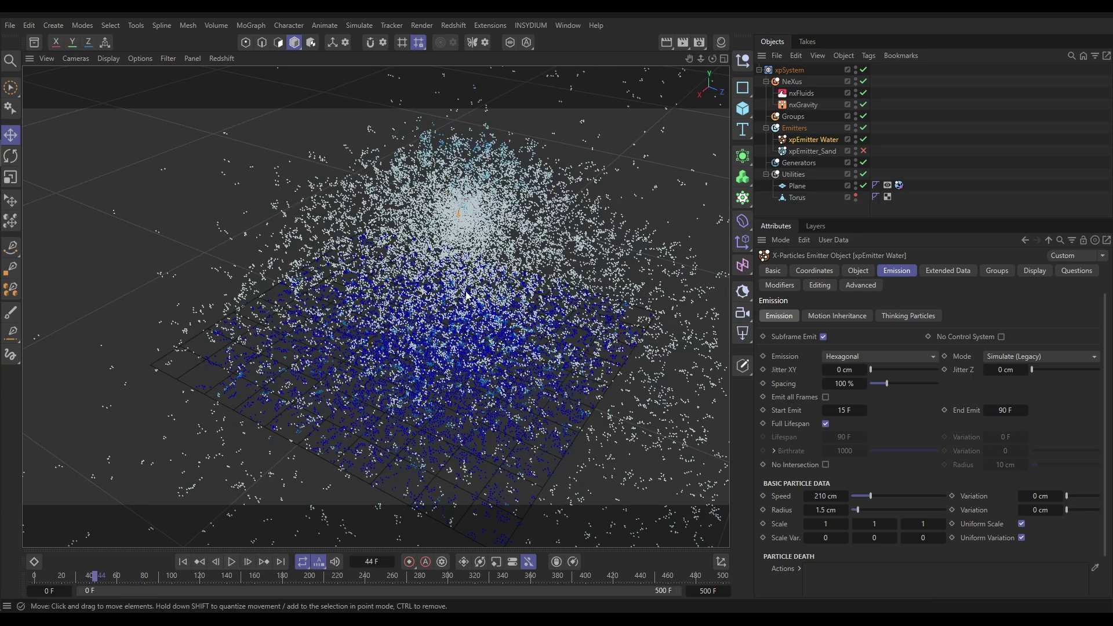
left_click(805, 92)
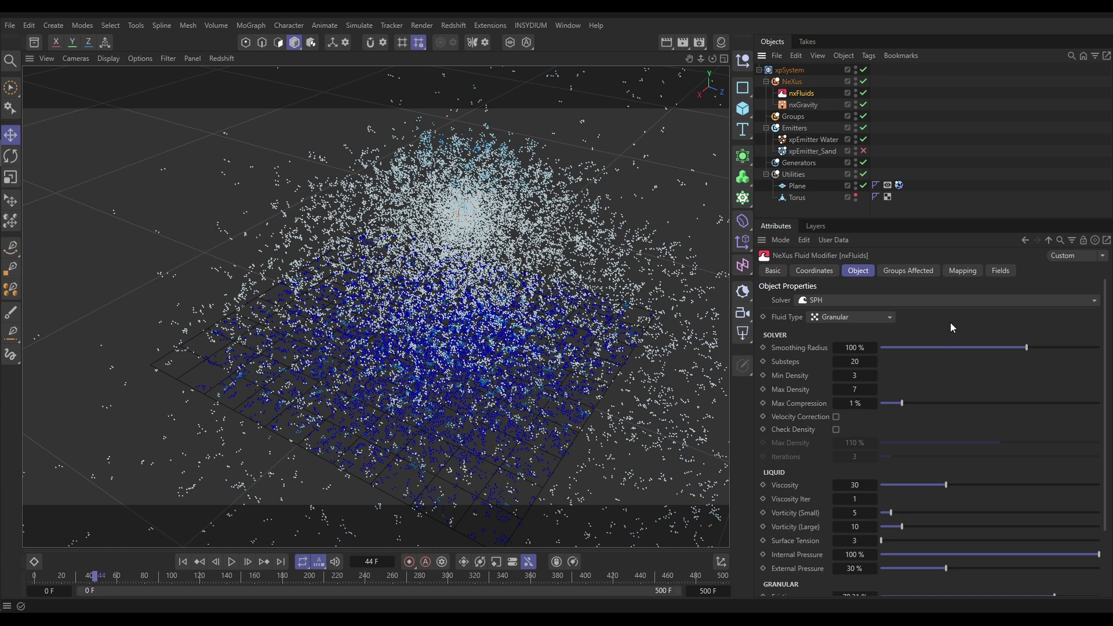
Add an nxFluids tag to xpEmitter Water from Tags > Extensions > INSYDIUM Tags
left_click(183, 561)
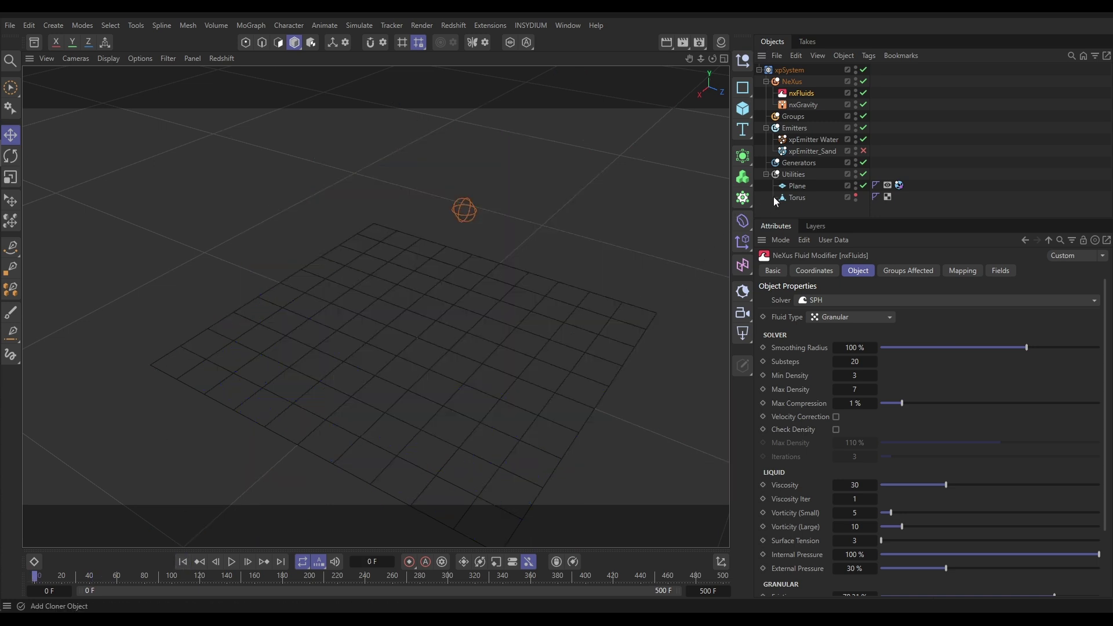
left_click(808, 142)
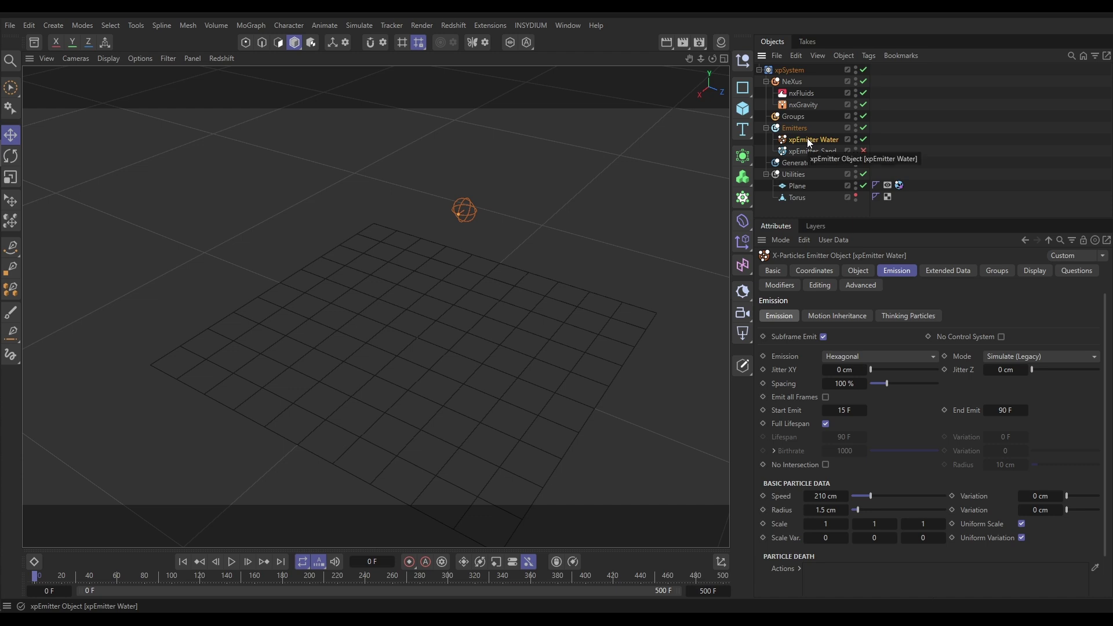
left_click(868, 55)
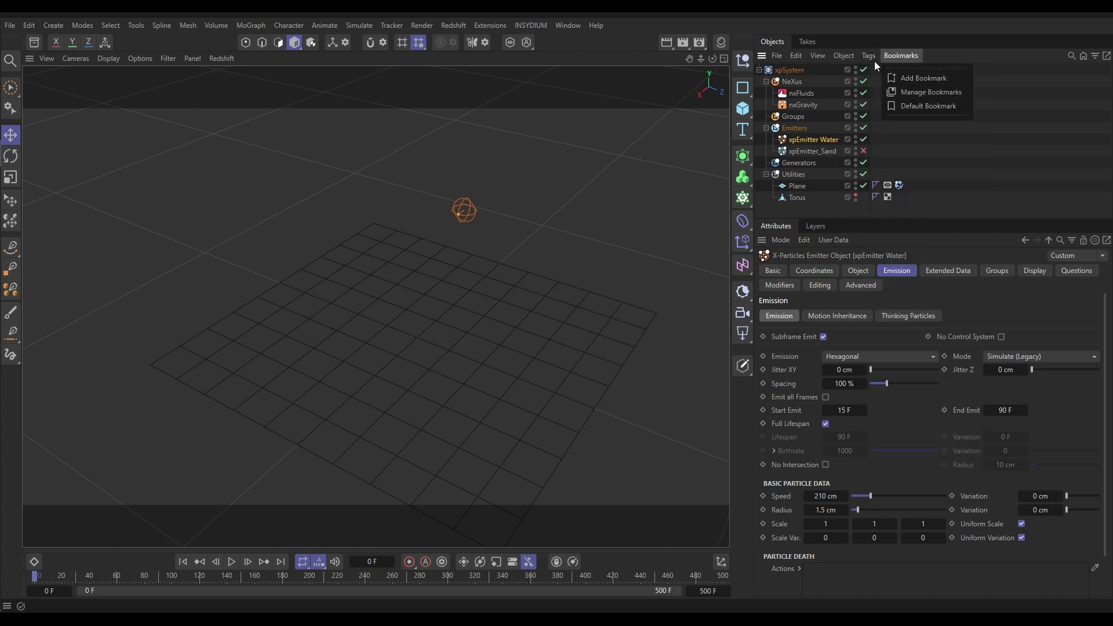
mouse_move(904, 123)
mouse_move(1009, 120)
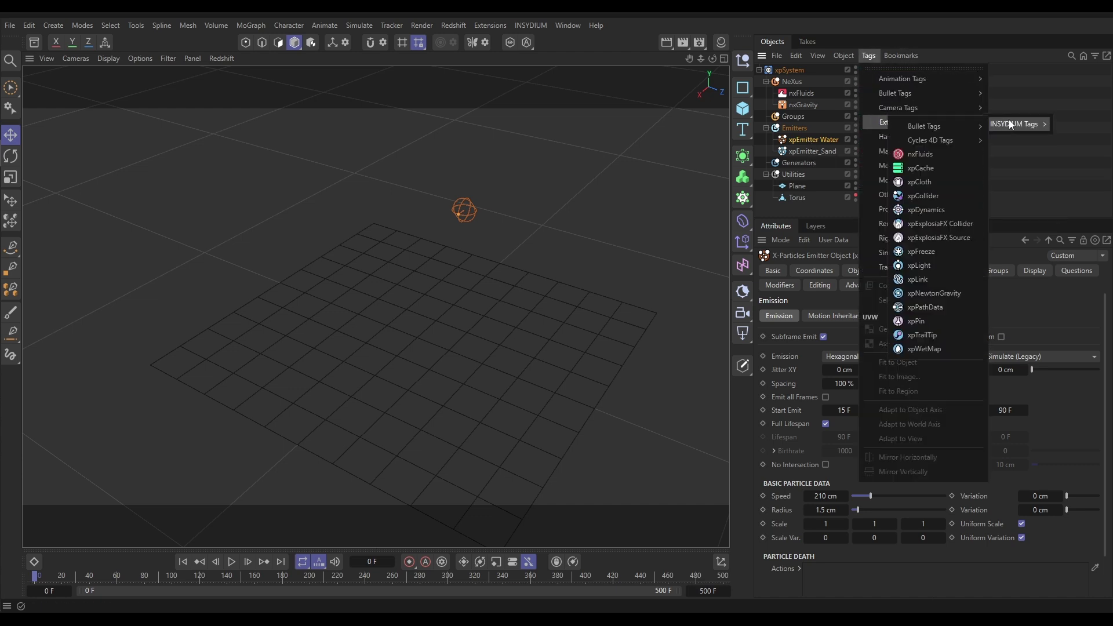
left_click(935, 165)
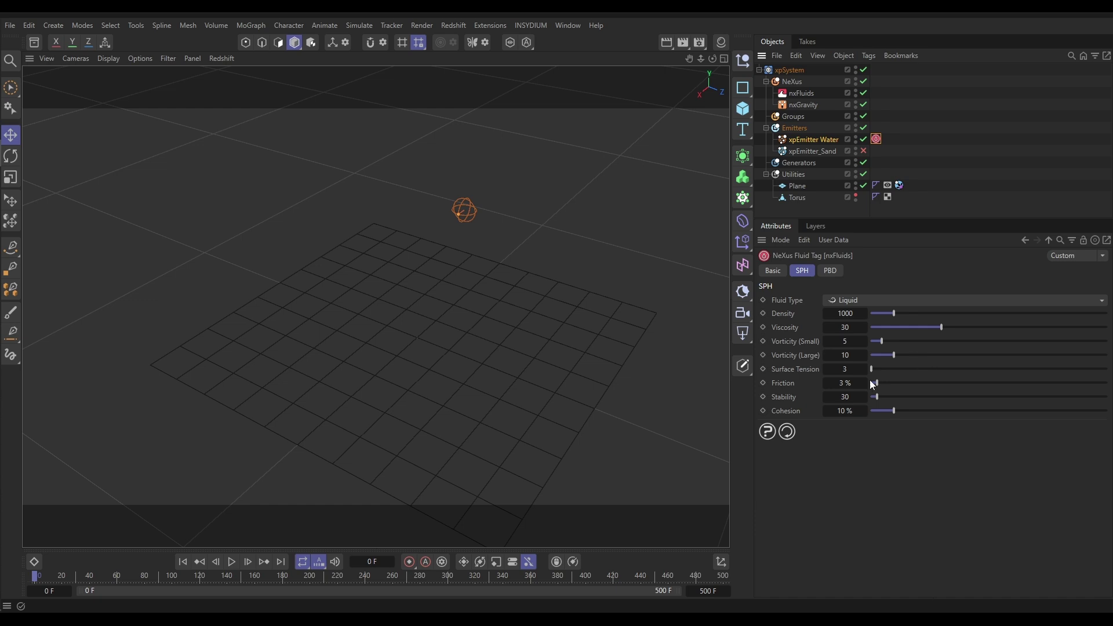
left_click(805, 273)
Set the tag's Surface Tension to 25 and play the water stream to frame 57
left_click(844, 369)
type("25")
key("Return")
left_click(232, 562)
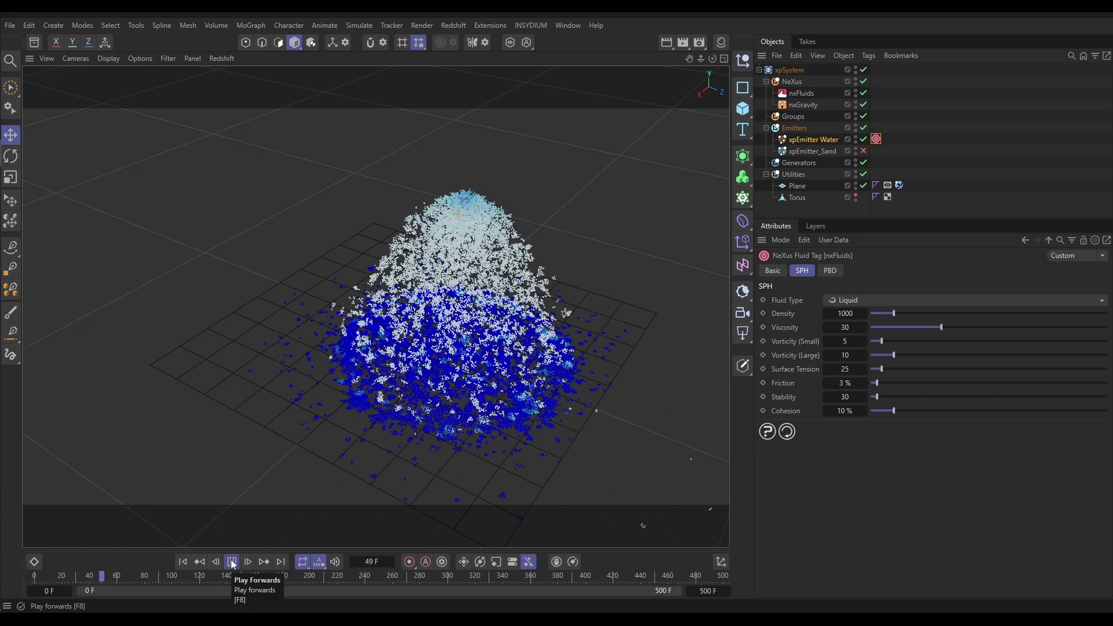
left_click(440, 234)
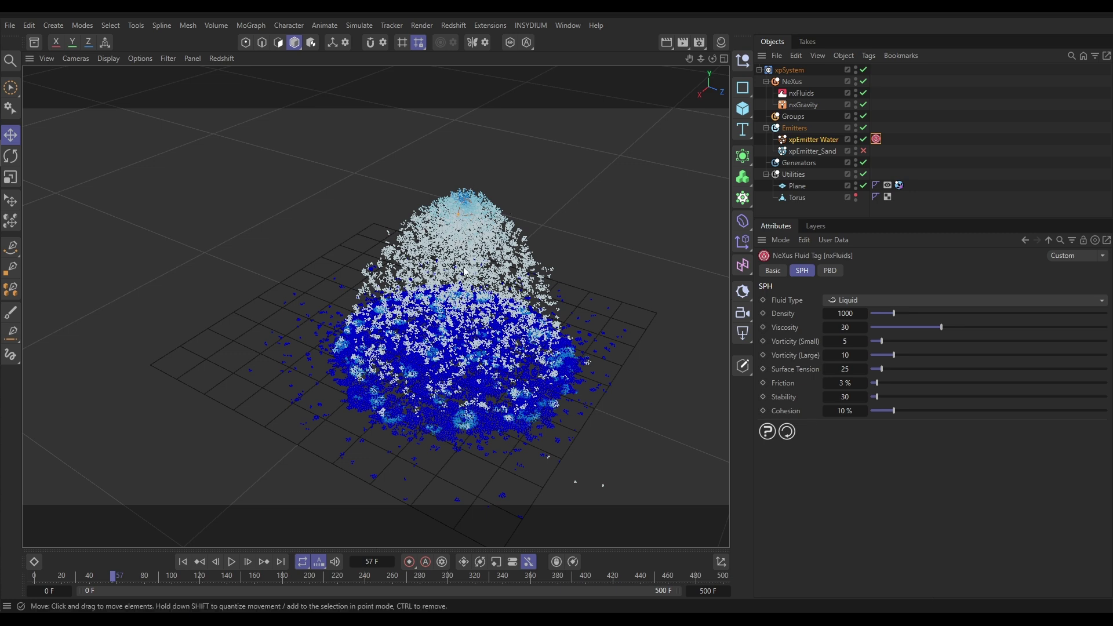
Turn on density checking in the fluid modifier with Max Density 105%
left_click(800, 94)
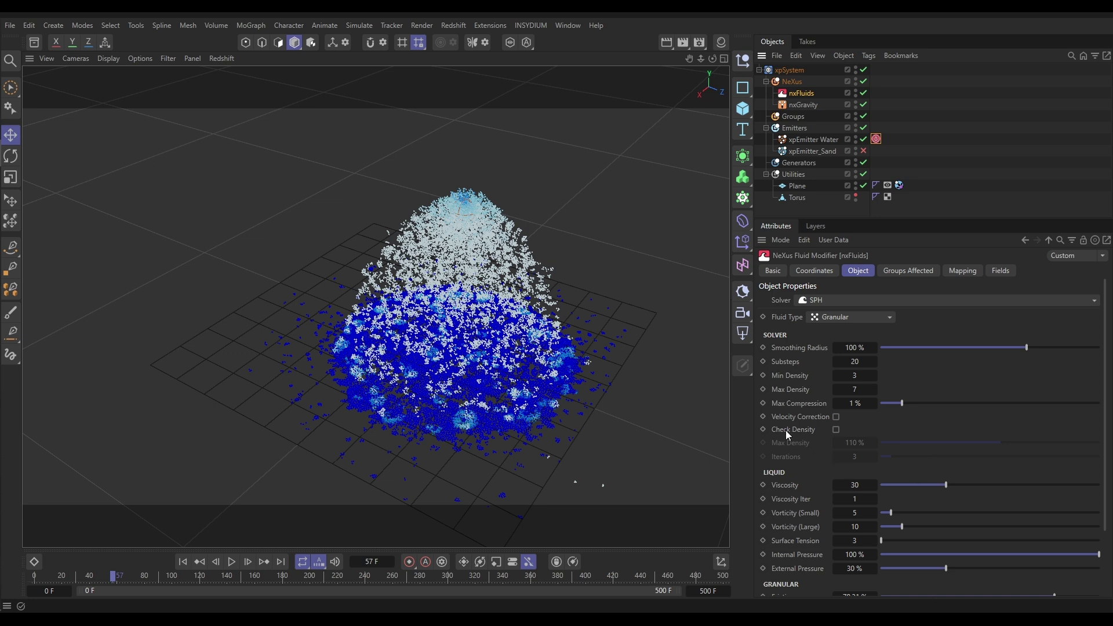
left_click(837, 430)
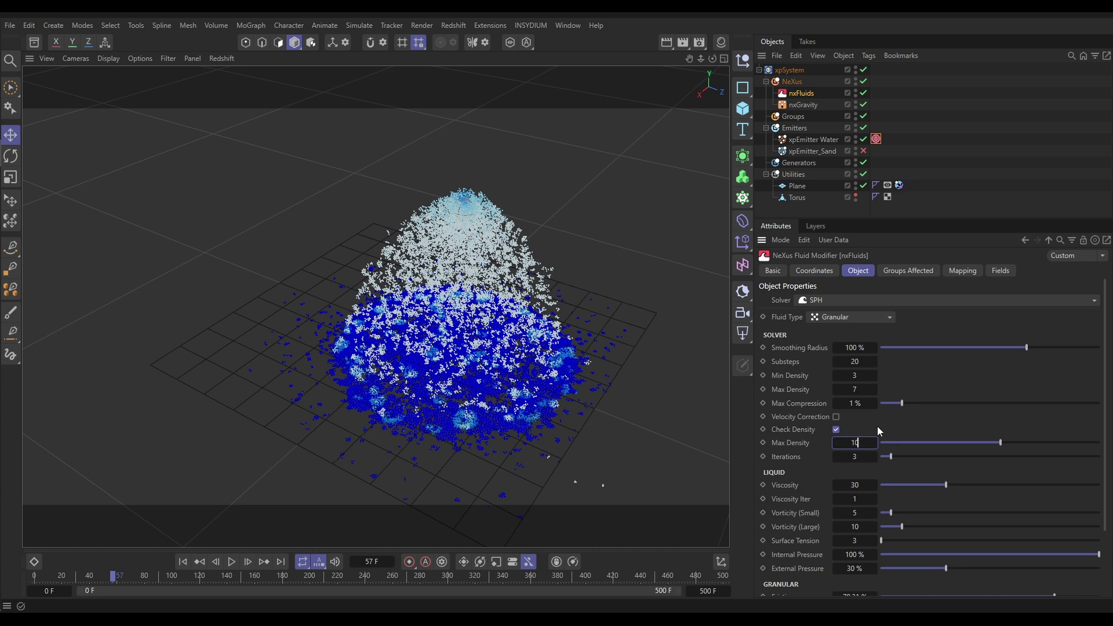
key("Return")
Replay the simulation, stop it at frame 132, and return to frame 0
left_click(183, 561)
left_click(232, 562)
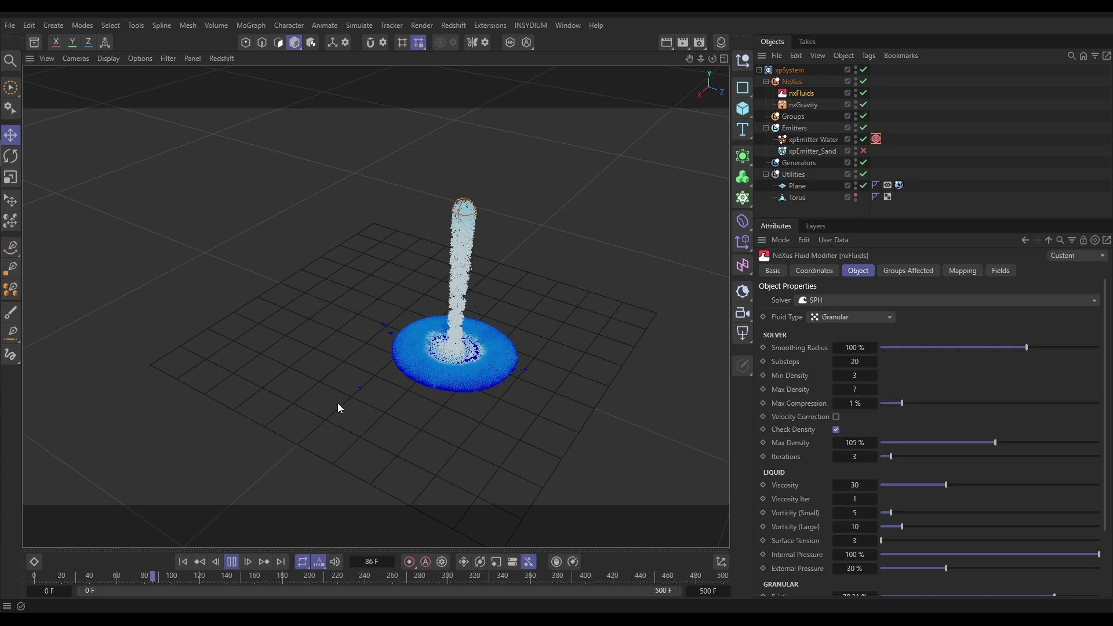
left_click(215, 579)
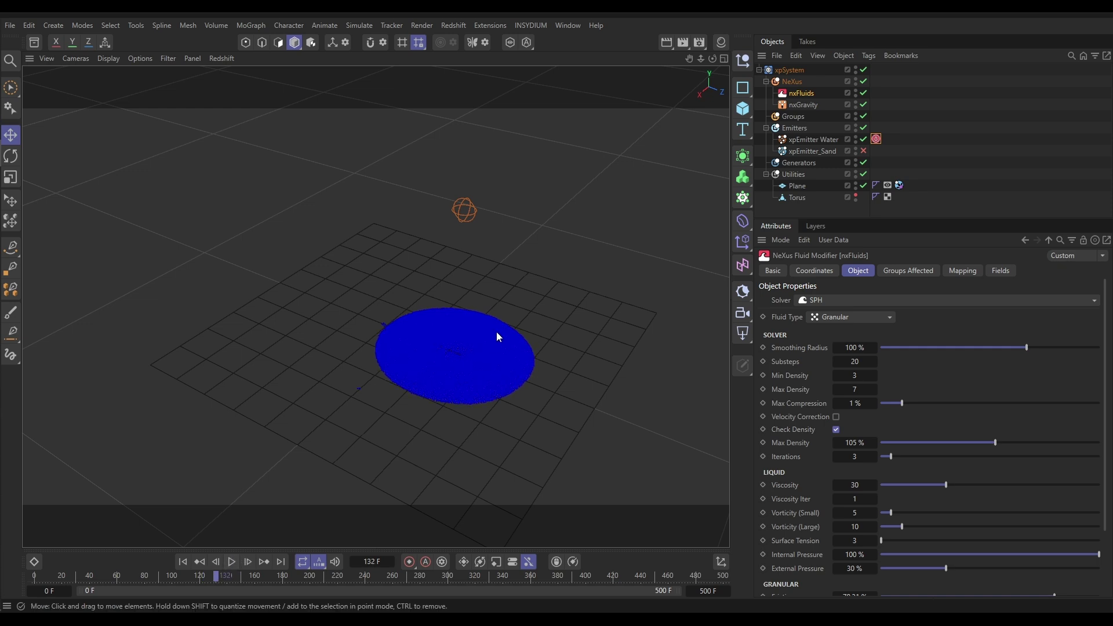
key("shift+f")
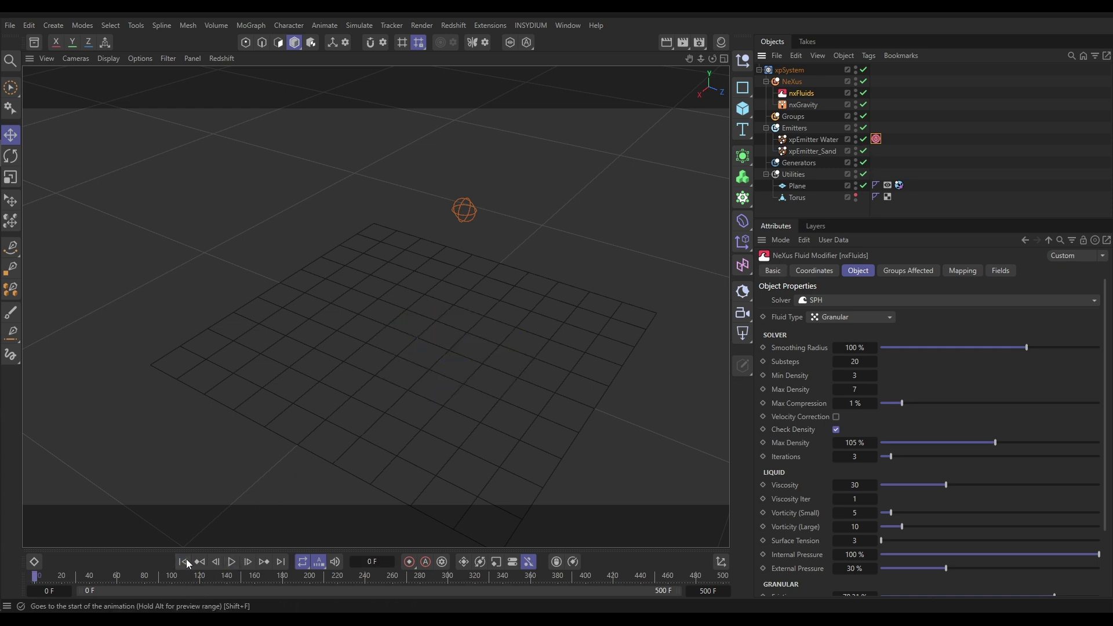
Play to frame 50, hide xpEmitter Water, and orbit to inspect the crumbled sand torus
left_click(231, 562)
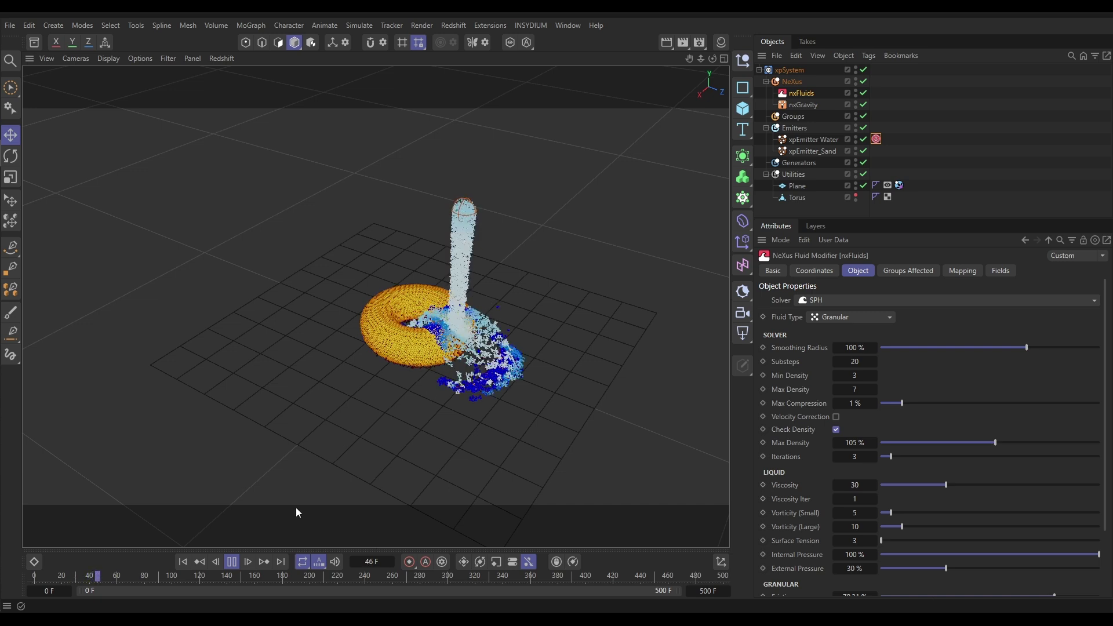
left_click(232, 562)
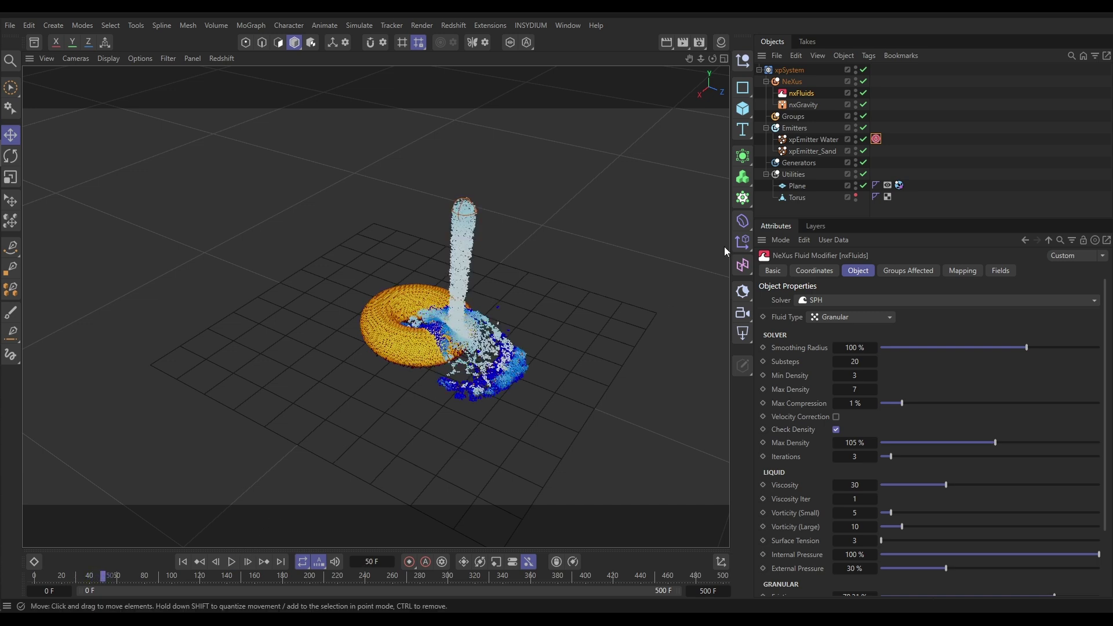
left_click(856, 137)
left_click(856, 137)
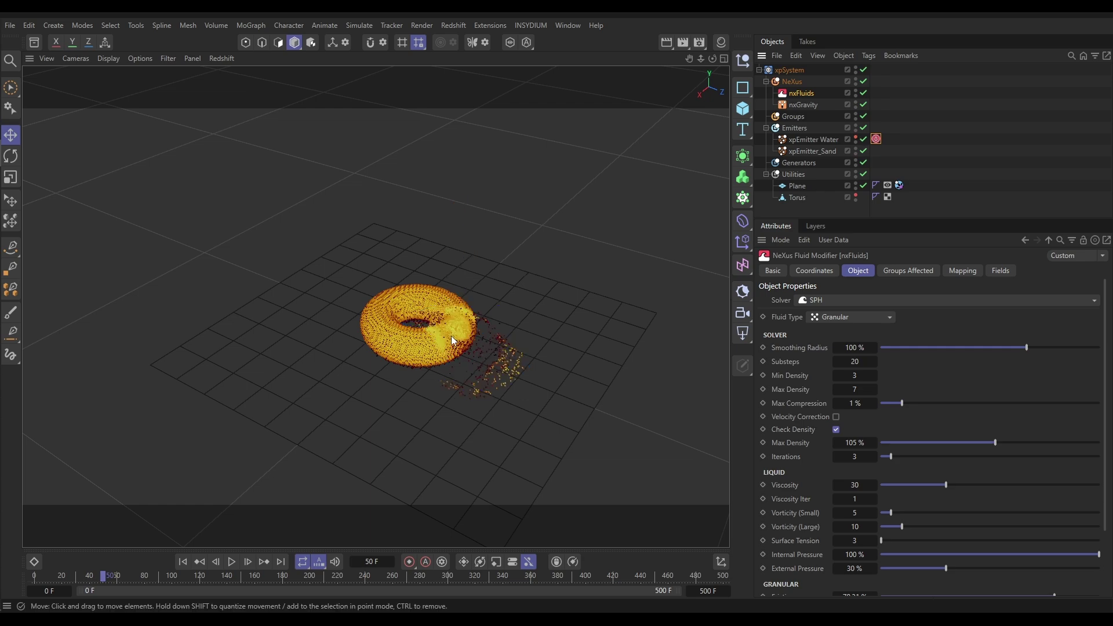
left_click_drag(451, 335, 415, 371, "alt")
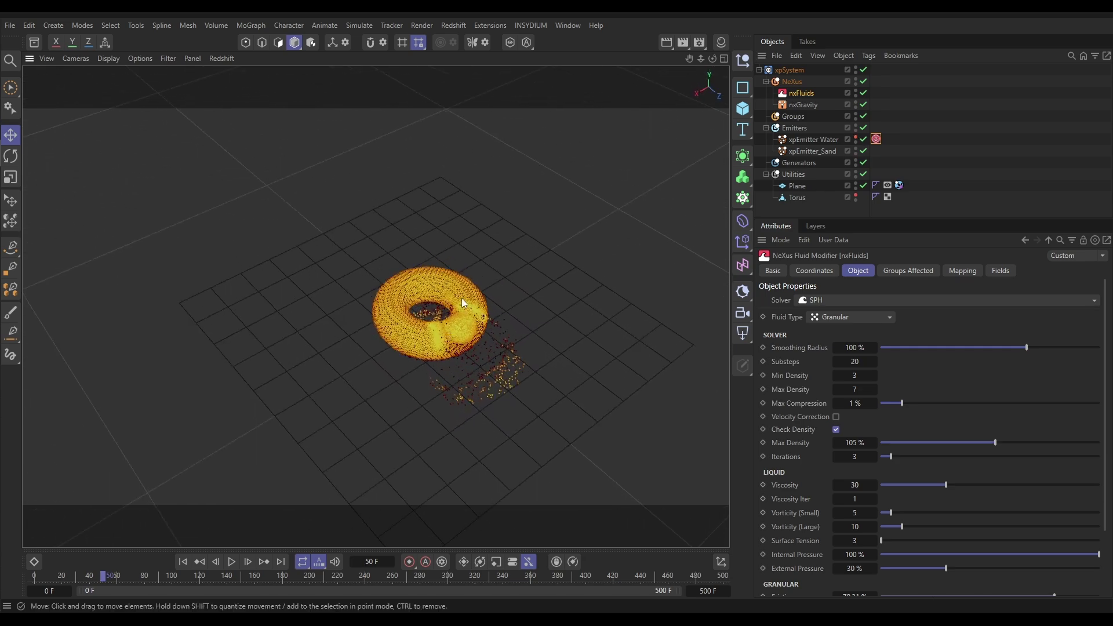
mouse_move(450, 331)
left_mouse_down("alt")
mouse_move(315, 308)
mouse_move(360, 294)
mouse_move(460, 325)
left_mouse_up("alt")
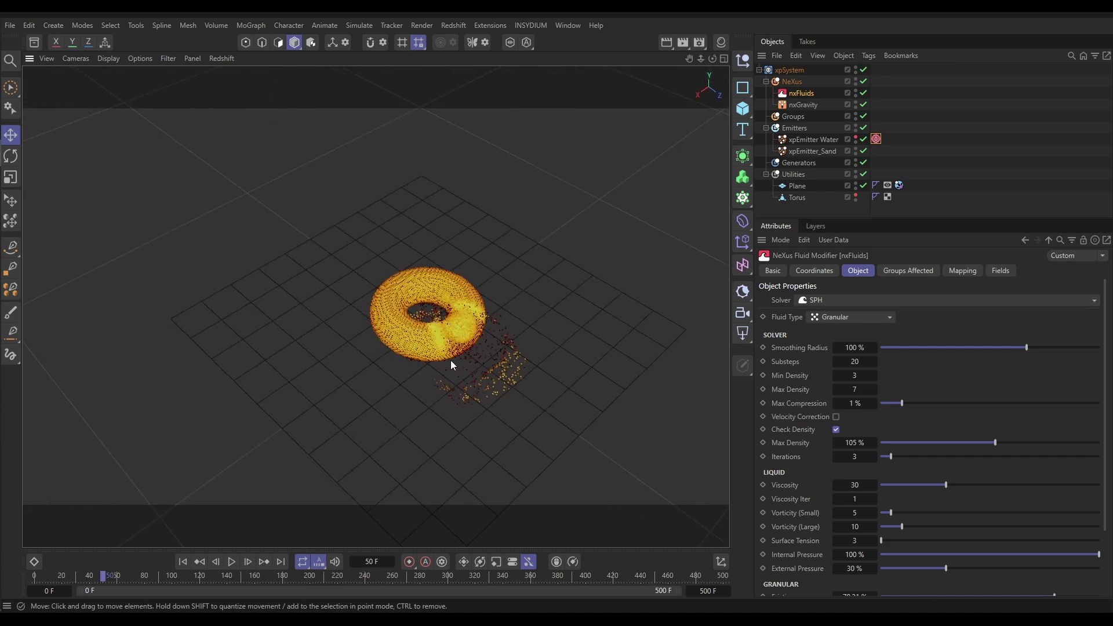
Return to frame 0 and scroll nxFluids to the Granular Friction, Stability and Cohesion settings
left_click(182, 562)
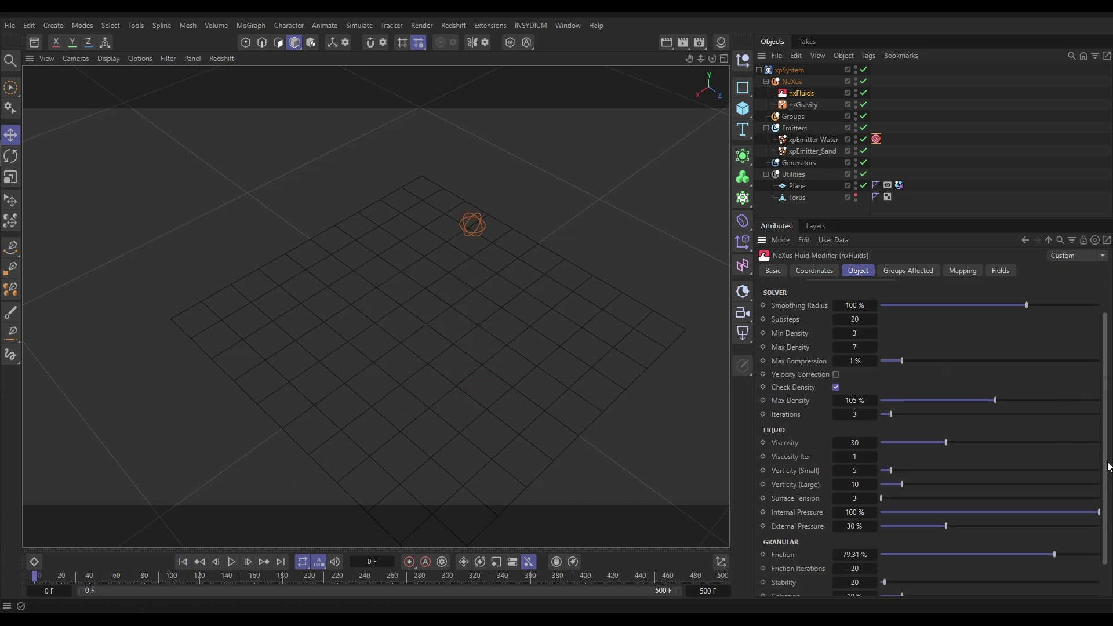
scroll(1011, 589, "down", 2)
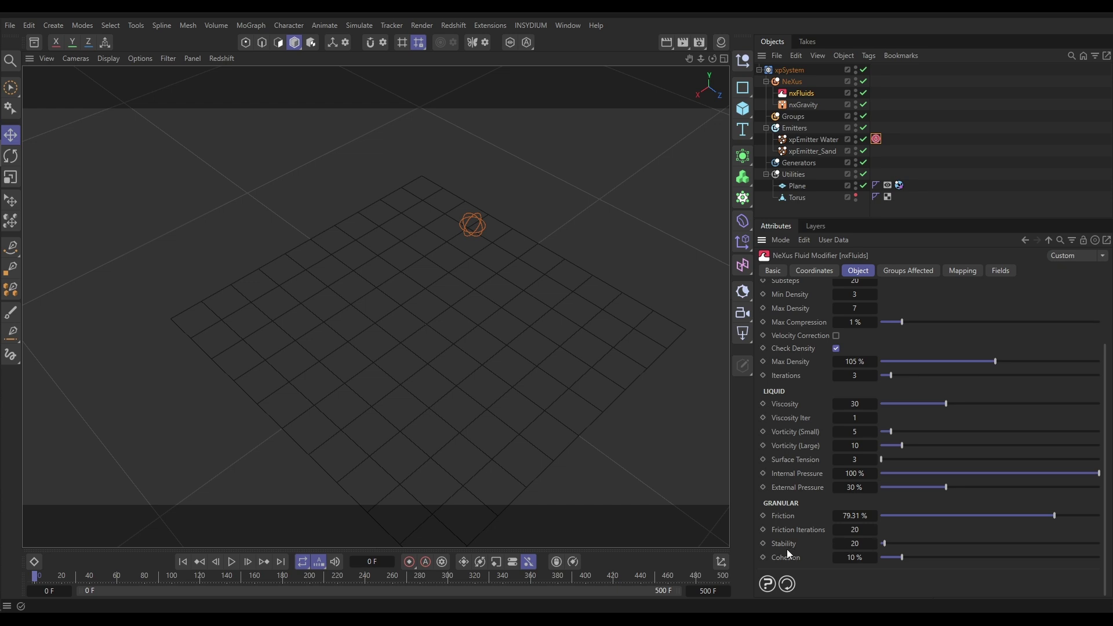
Add an Age mapping layer to nxFluids with Category SPH and Parameter Stability
left_click(957, 274)
left_click(875, 302)
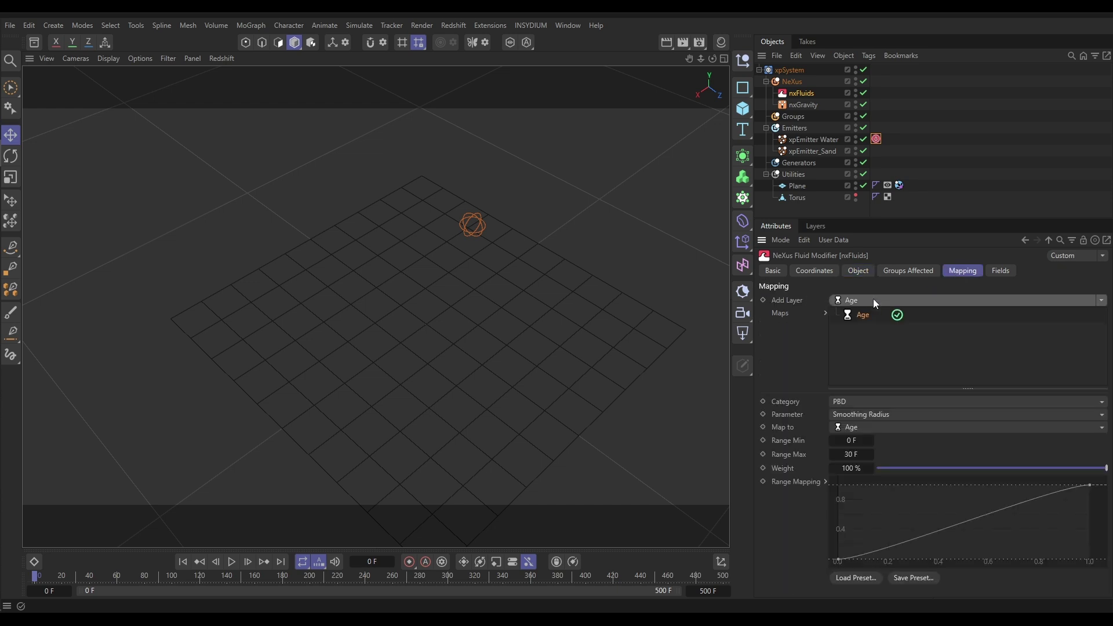
left_click(844, 398)
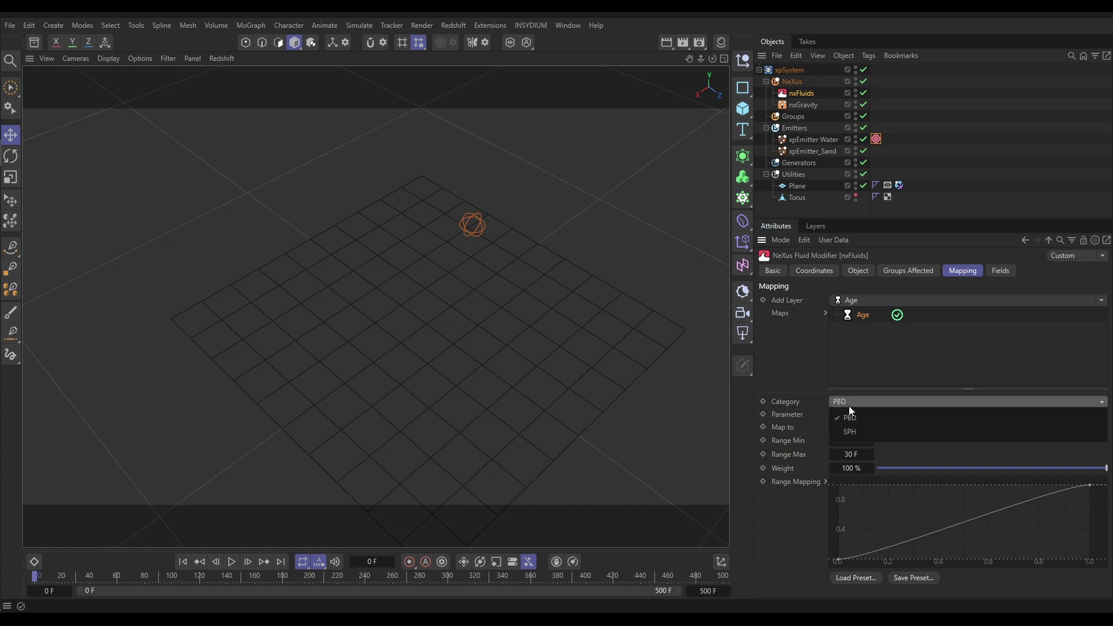
left_click(852, 430)
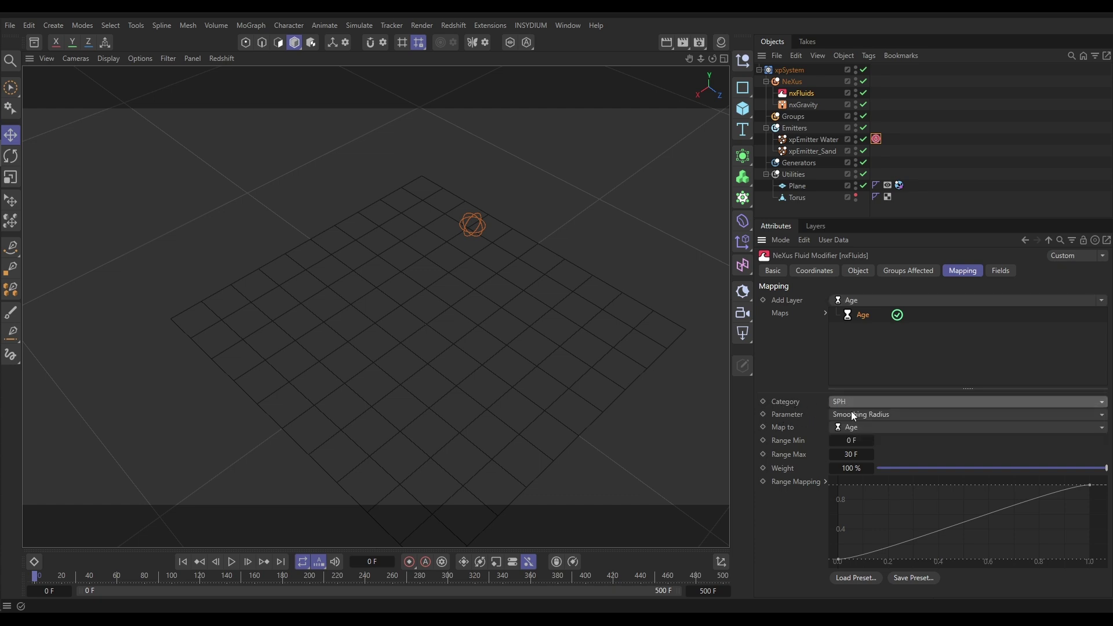
left_click(856, 413)
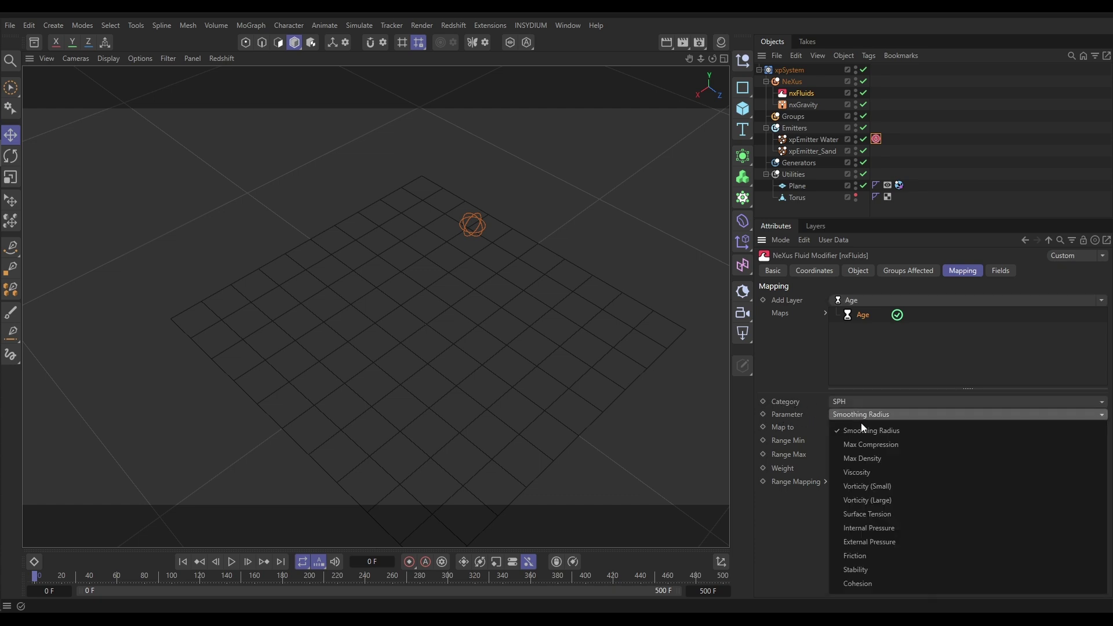
left_click(867, 572)
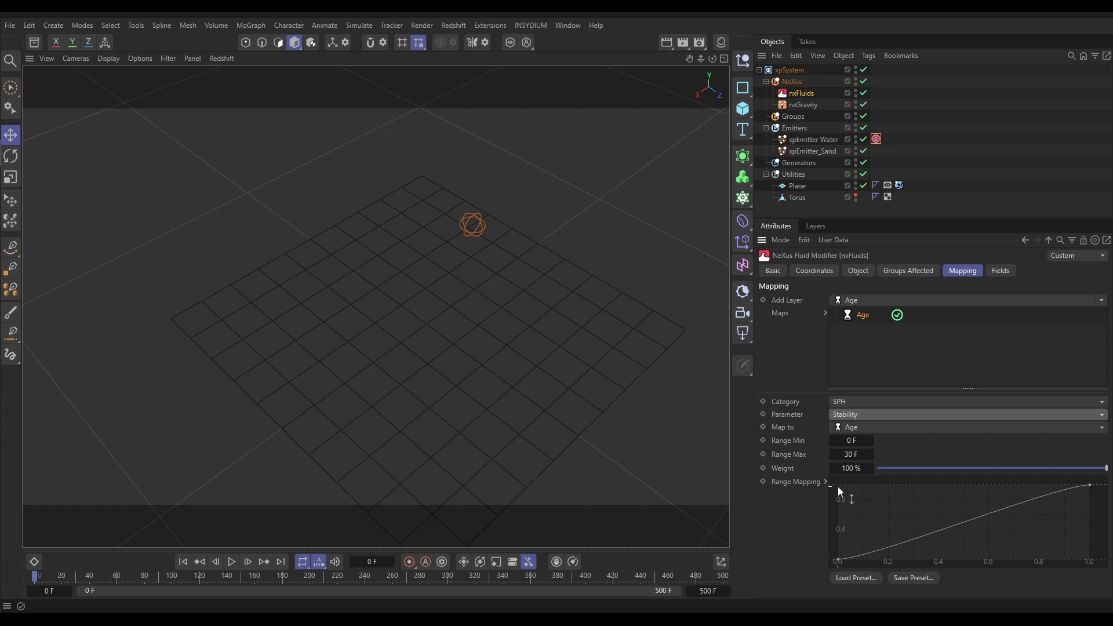
Raise the Age curve start to 1.0, set Range Max to 20 F, and lower the end to about 0.6
left_click_drag(839, 560, 841, 490)
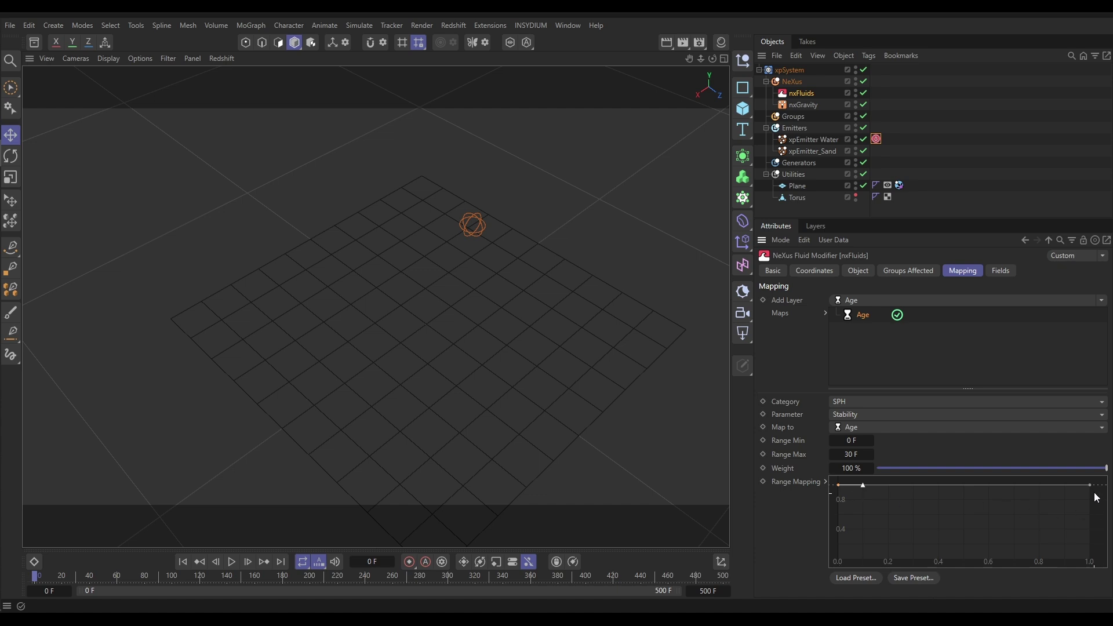
double_click(851, 454)
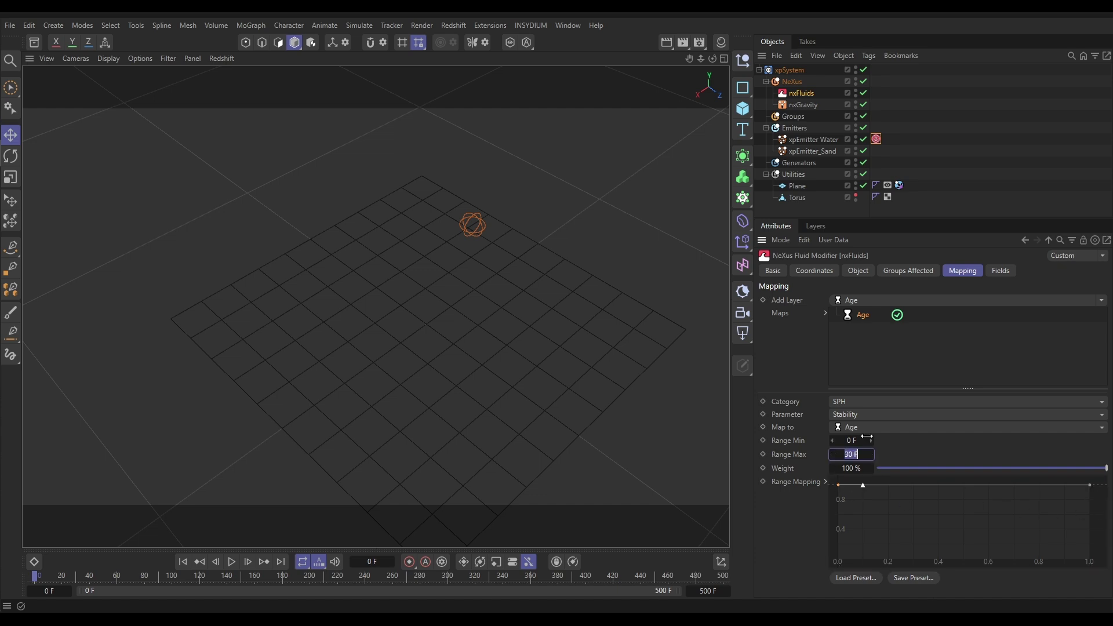
type("20")
key("Return")
left_click_drag(1090, 485, 1090, 528)
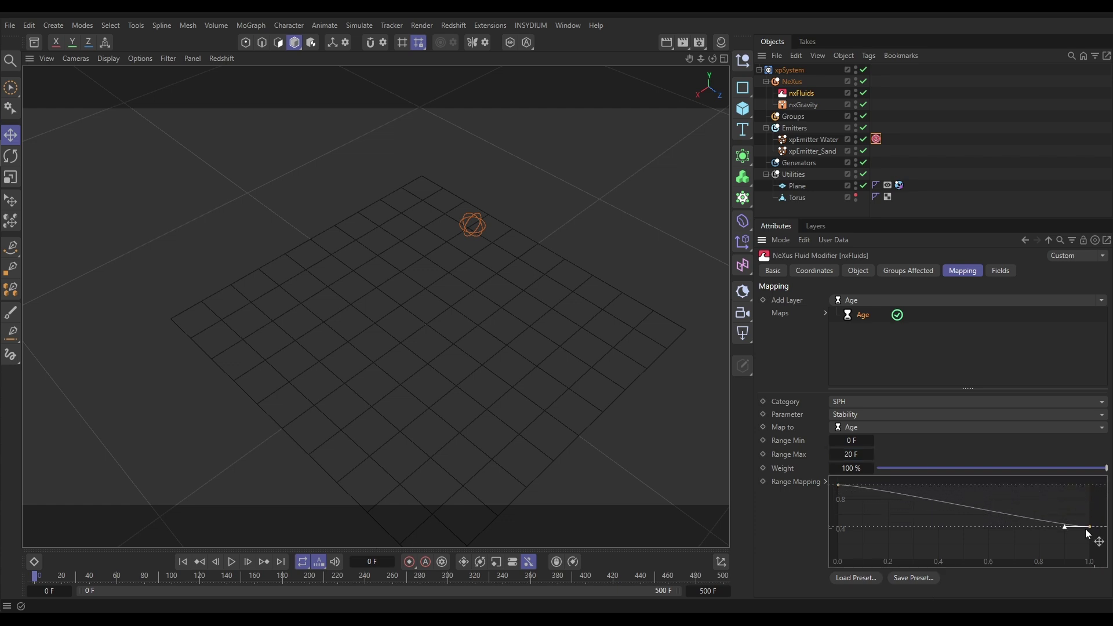
Preview the simulation to frame 53, hide the water emitter, and lower the curve end to about 0.2
left_click(232, 561)
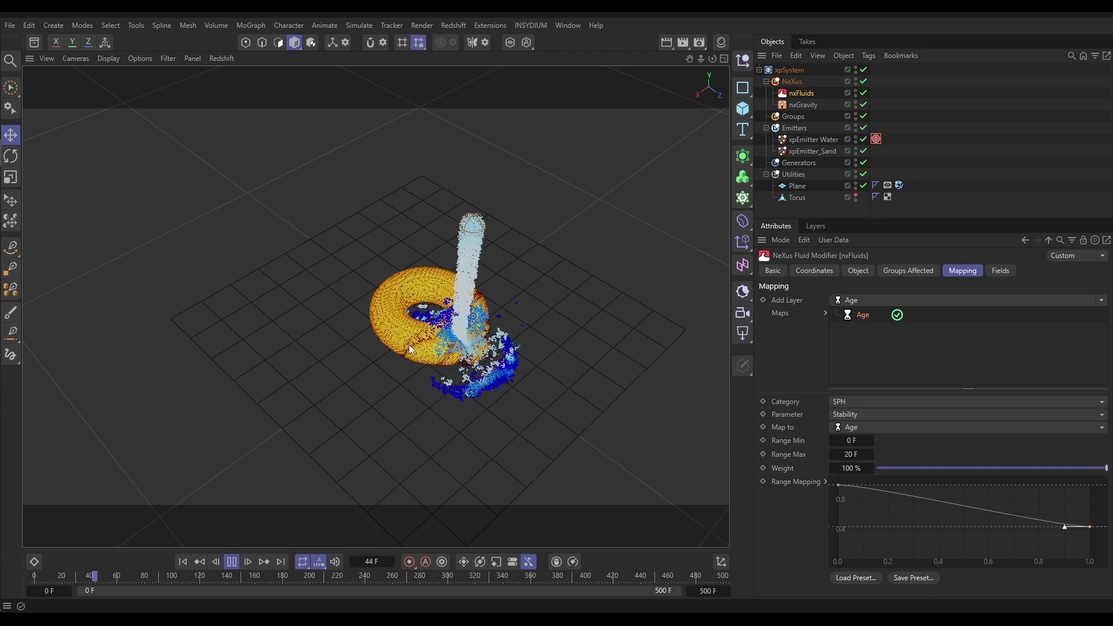
left_click(231, 562)
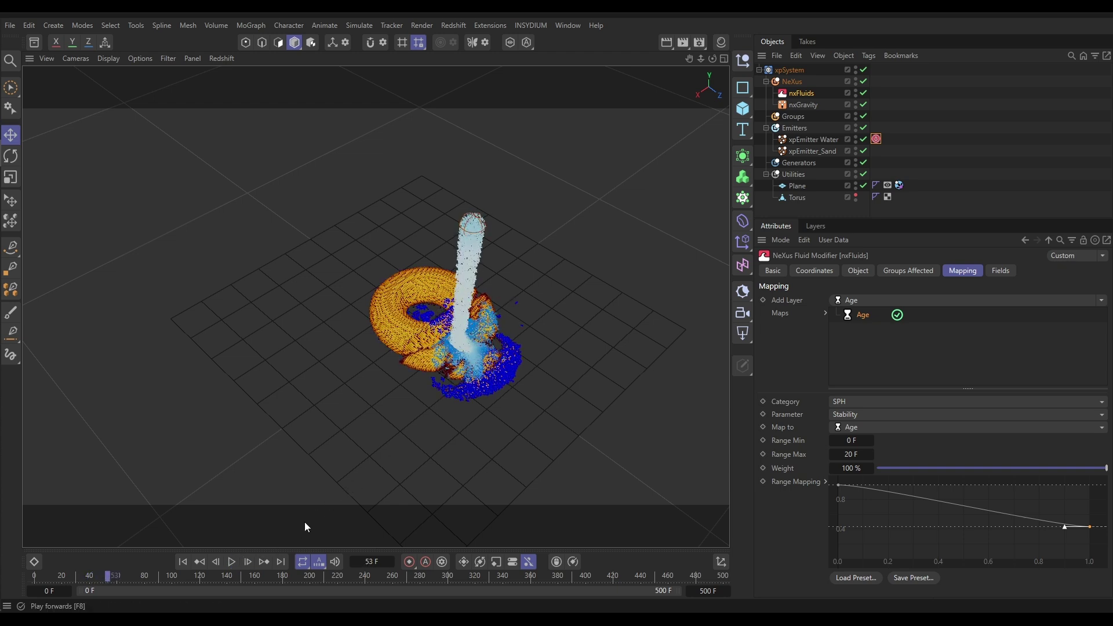
left_click(856, 137)
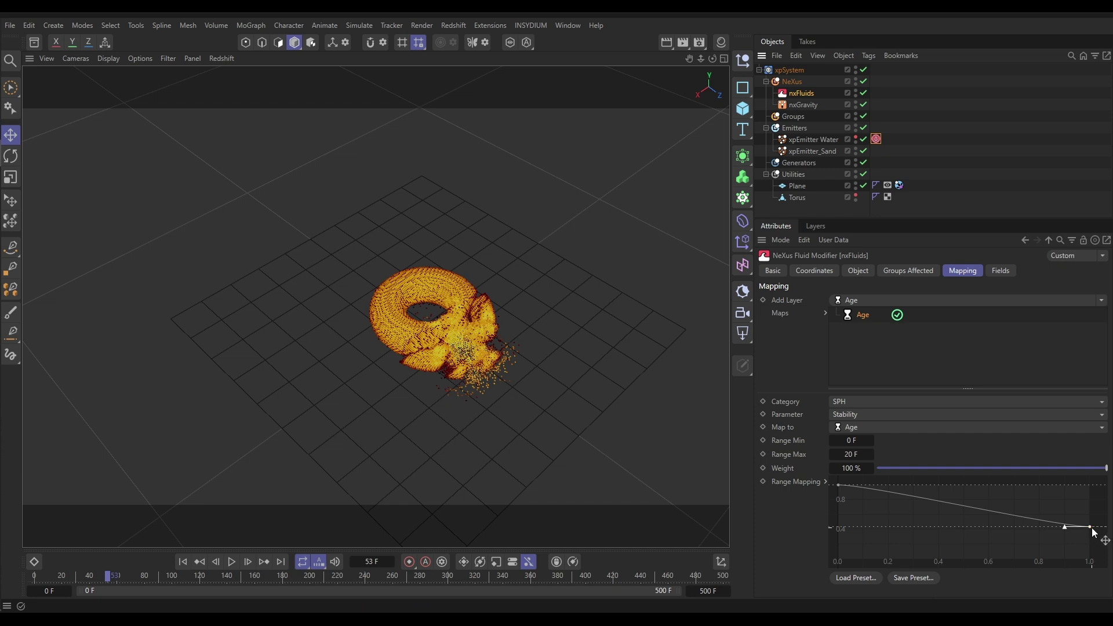
left_click_drag(1094, 529, 1097, 553)
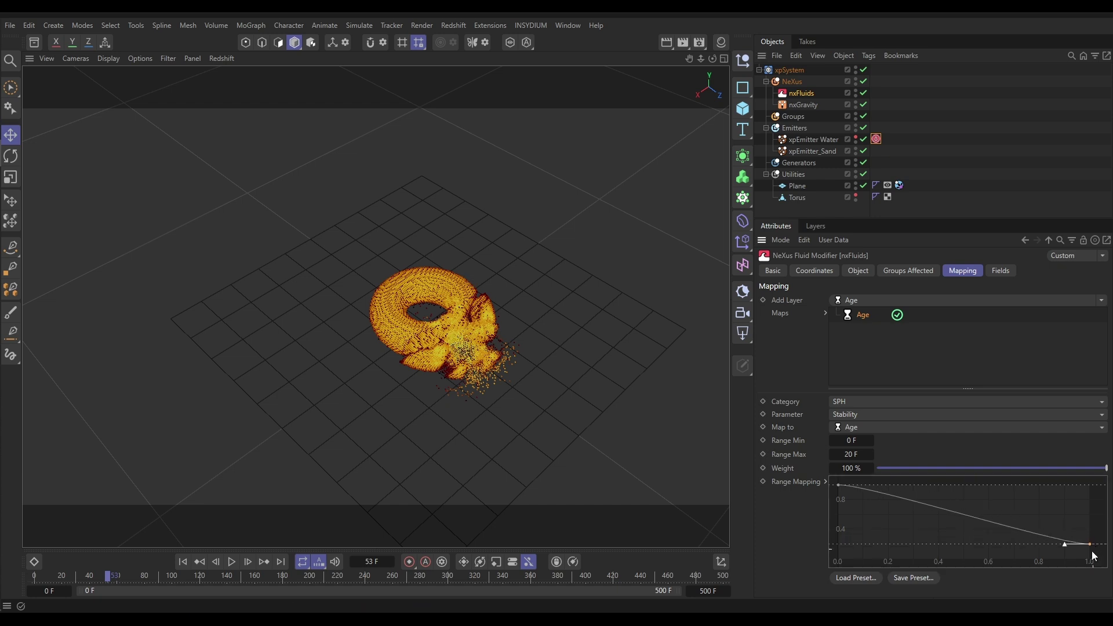
Replay the simulation from the start to frame 63 and unhide the xpEmitter Water stream
left_click(183, 562)
left_click(232, 562)
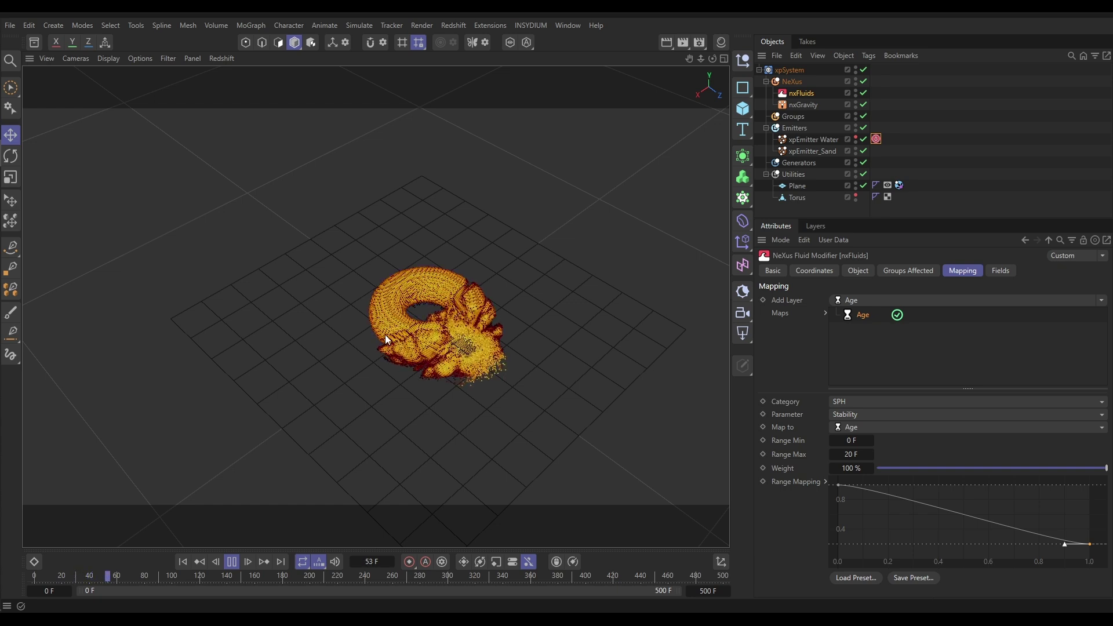
left_click(231, 562)
mouse_move(448, 297)
left_mouse_down("alt")
mouse_move(277, 312)
mouse_move(234, 241)
mouse_move(186, 228)
mouse_move(207, 290)
mouse_move(389, 316)
mouse_move(448, 285)
left_mouse_up("alt")
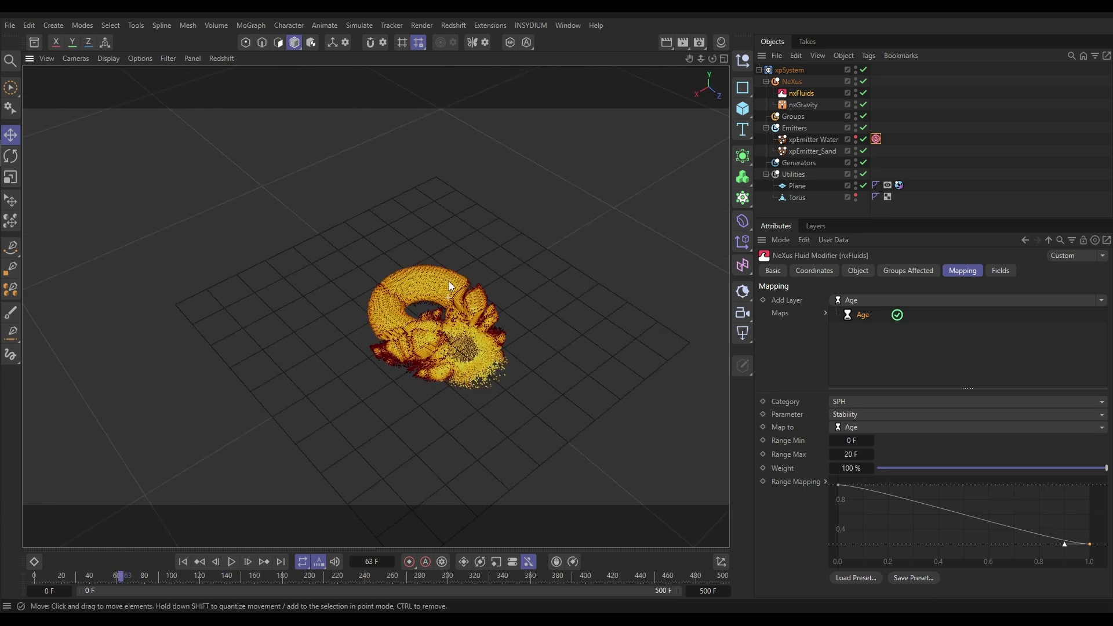
left_click(856, 137)
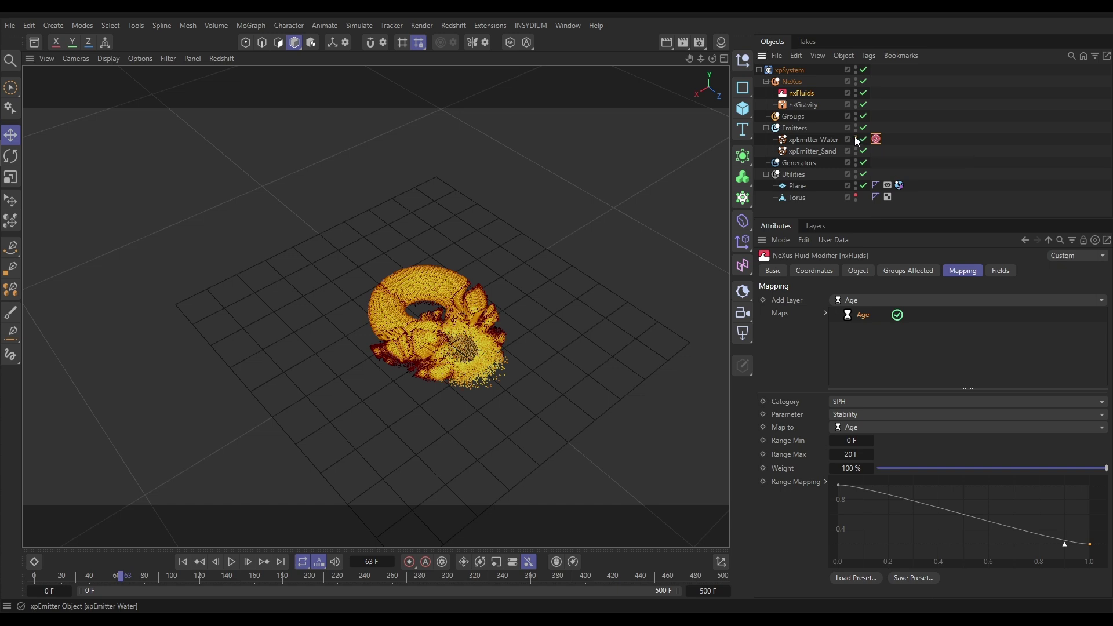